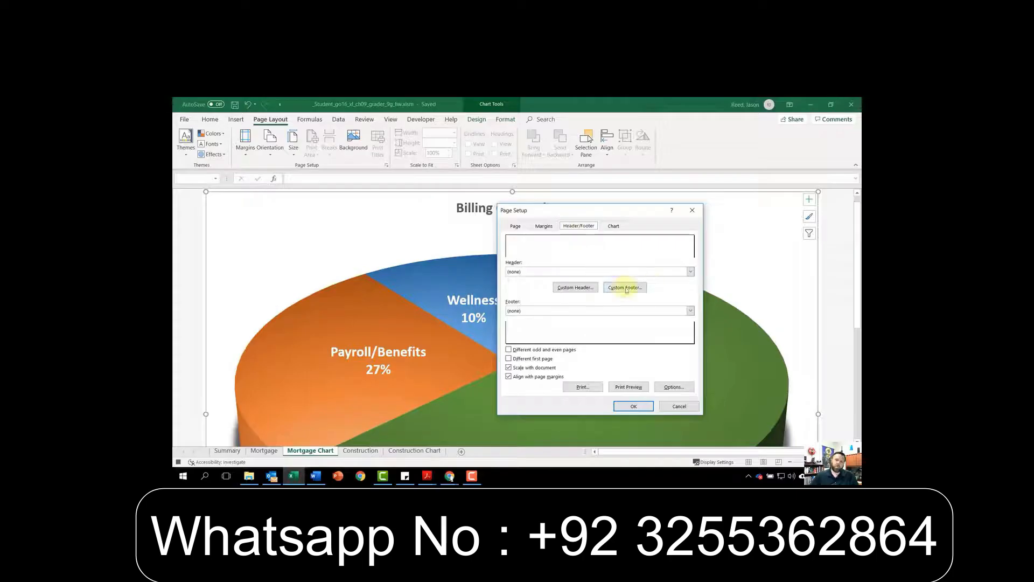
# Give the Mortgage Chart sheet a custom footer with the file name left and the sheet name right, and stop the macro recording
pyautogui.click(617, 287)
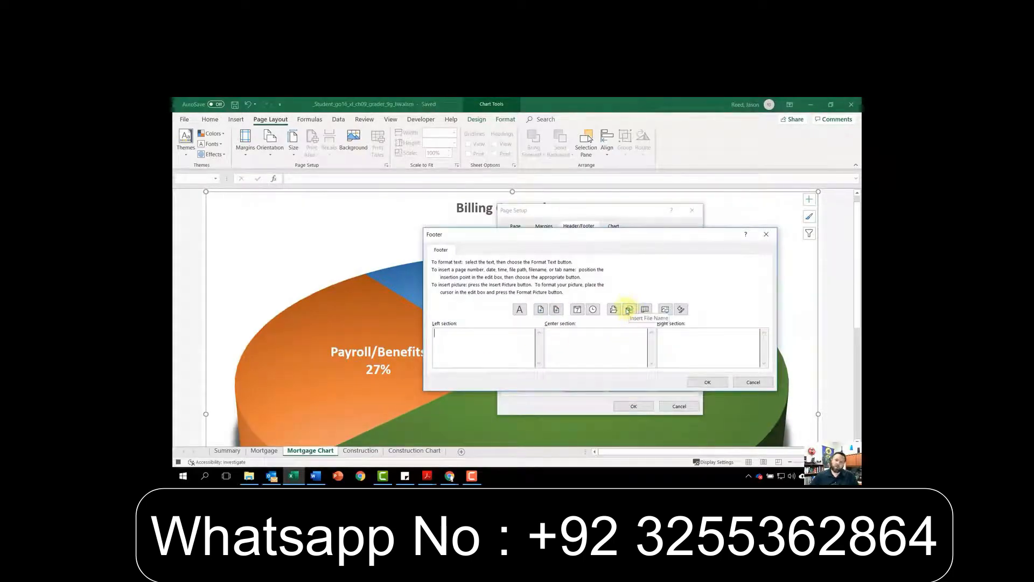
pyautogui.click(628, 311)
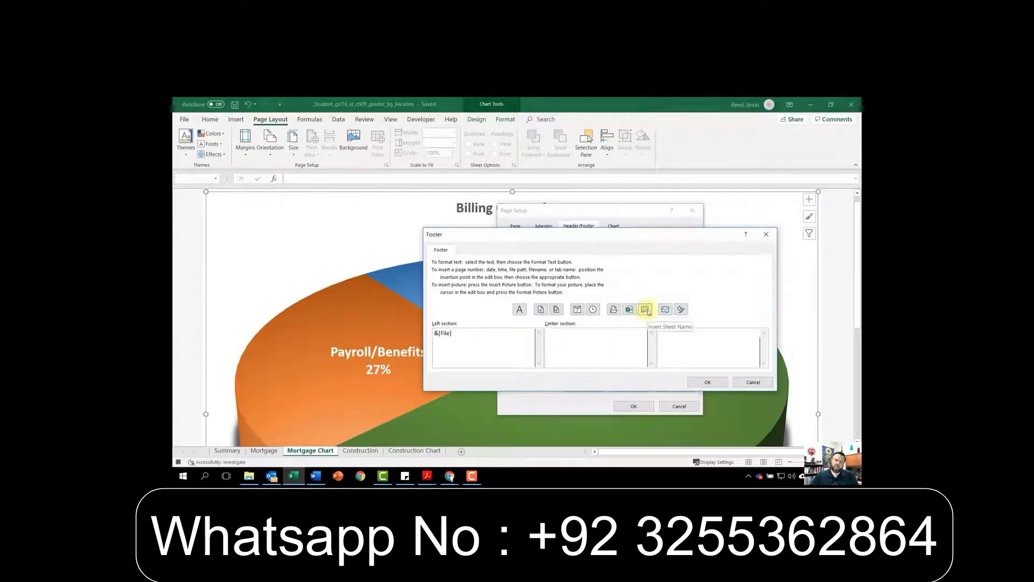
pyautogui.click(648, 311)
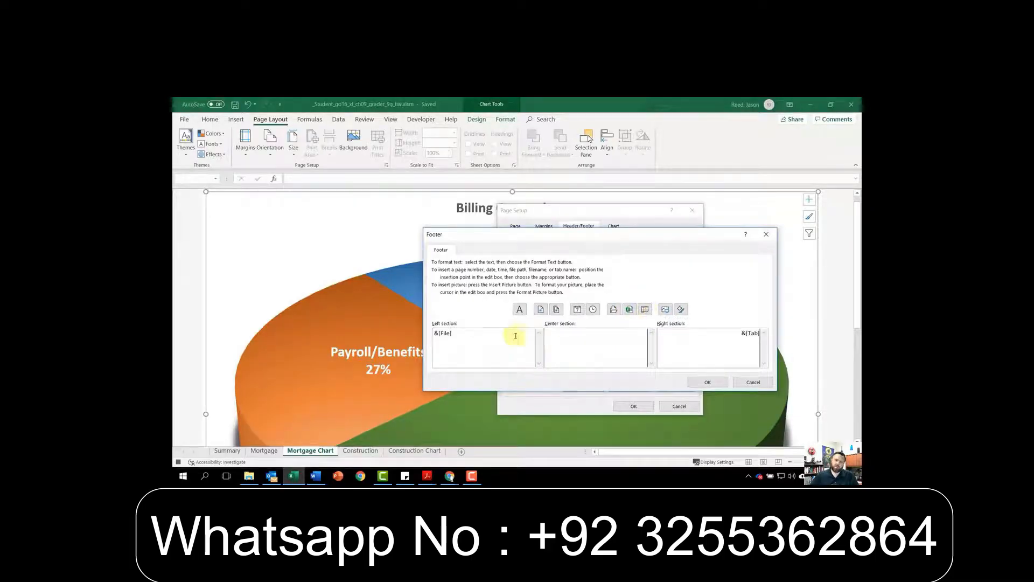
pyautogui.click(708, 382)
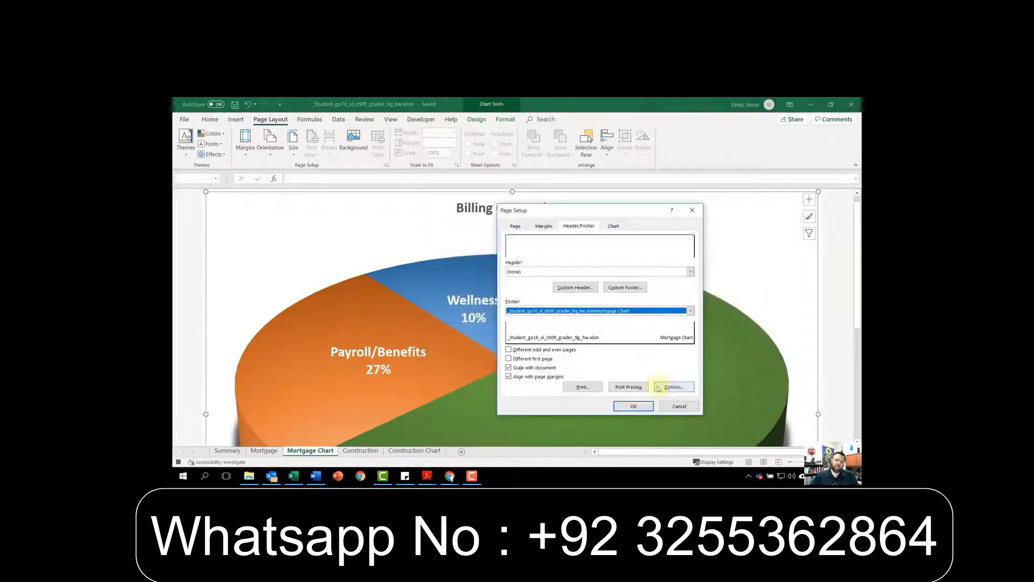
pyautogui.click(634, 405)
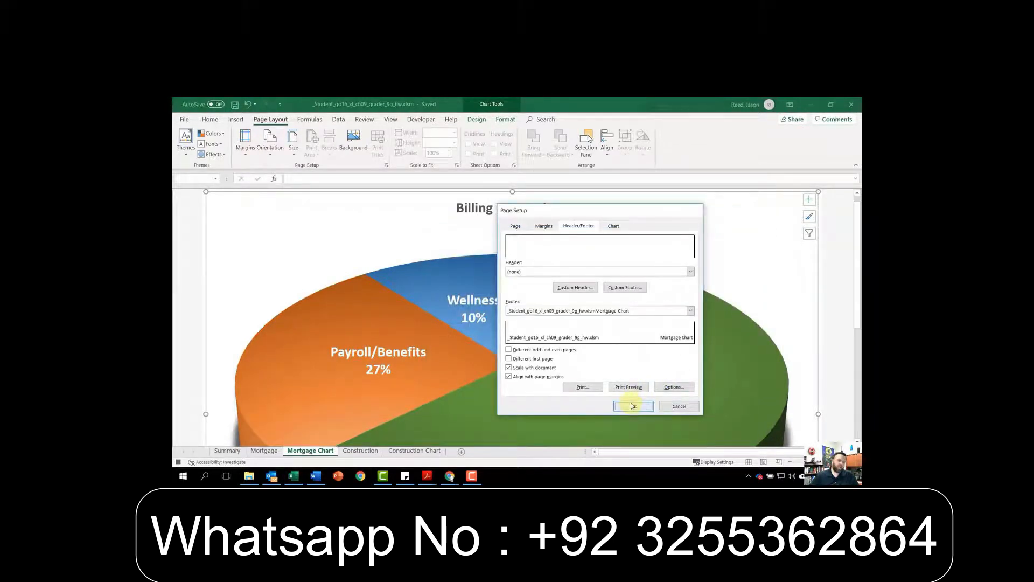
pyautogui.click(419, 120)
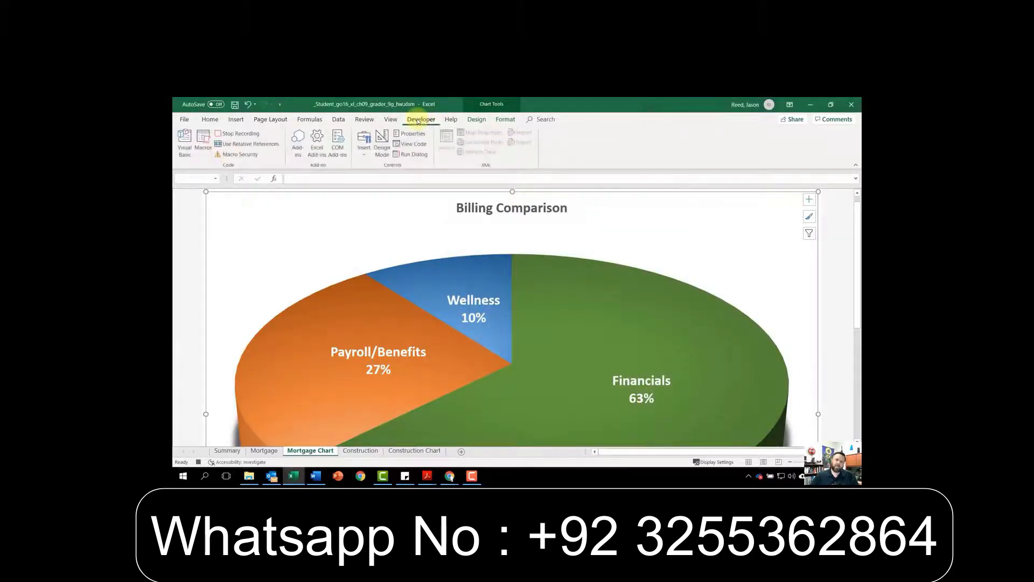
pyautogui.click(241, 135)
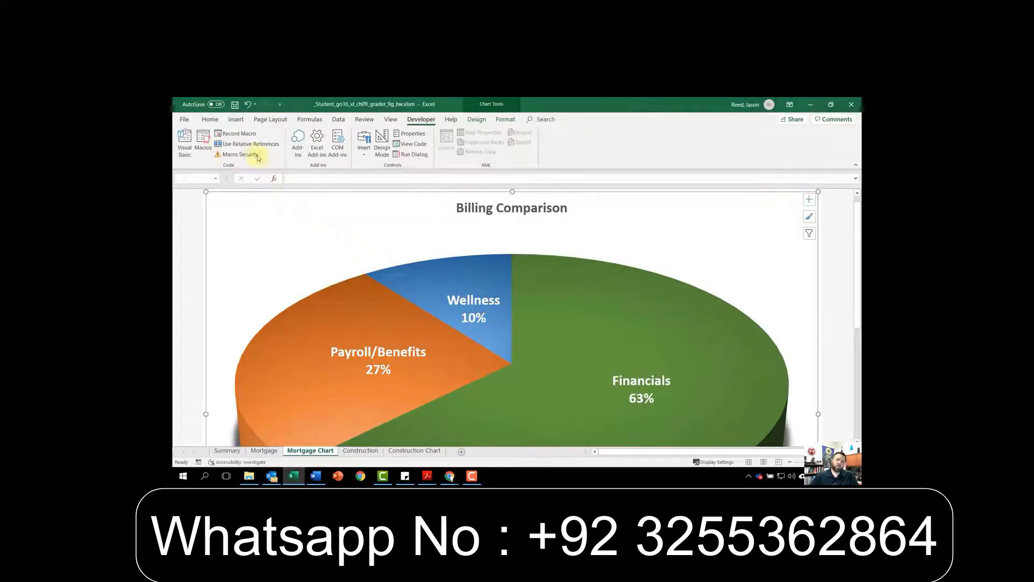
# Edit the Chart_Setup macro code to add the comment "Inserts file name and sheet name" below "Create footers in chart sheets"
pyautogui.click(202, 141)
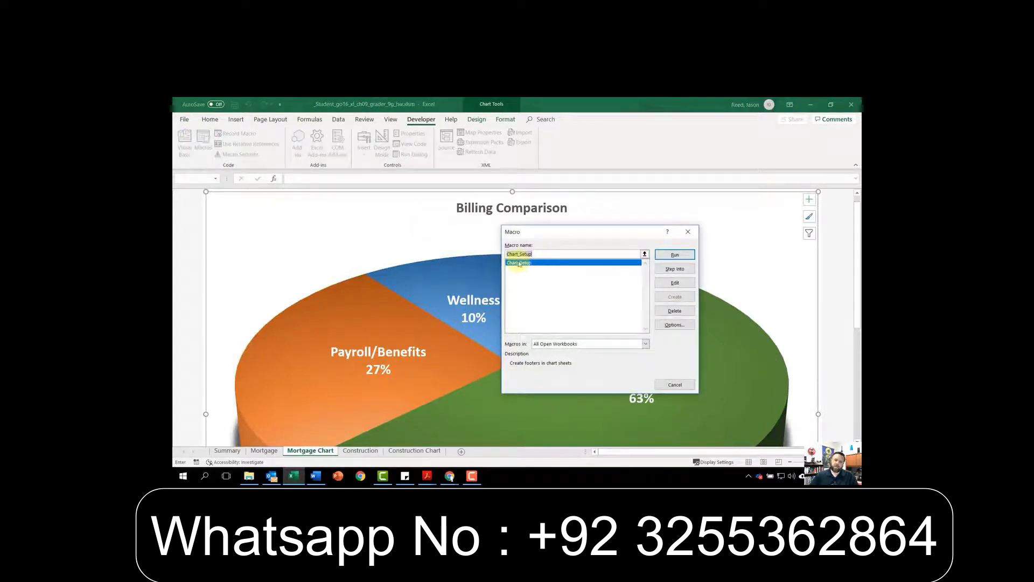
pyautogui.click(674, 283)
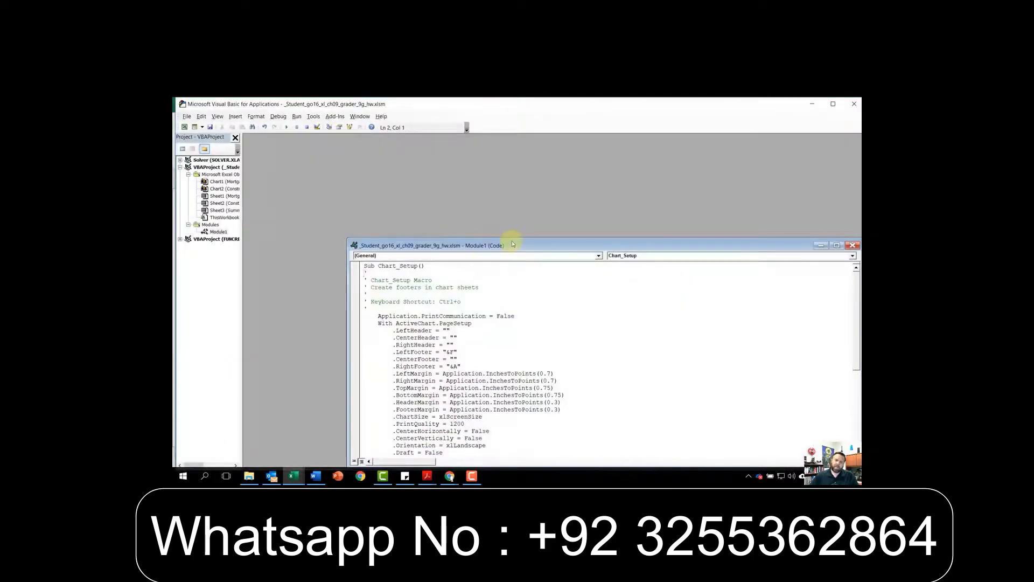
pyautogui.moveTo(507, 241); pyautogui.dragTo(448, 170)
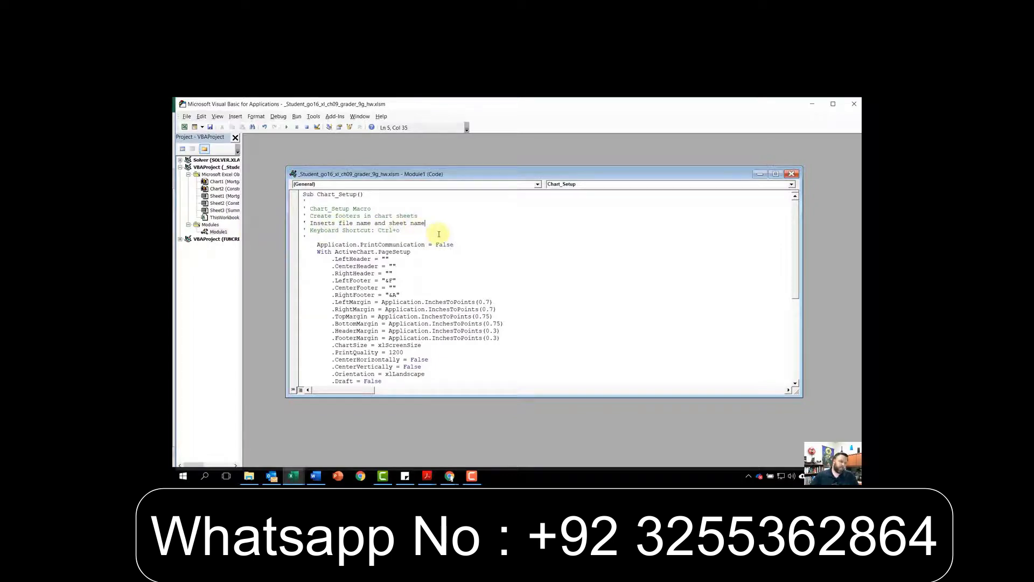
pyautogui.click(792, 174)
pyautogui.click(853, 104)
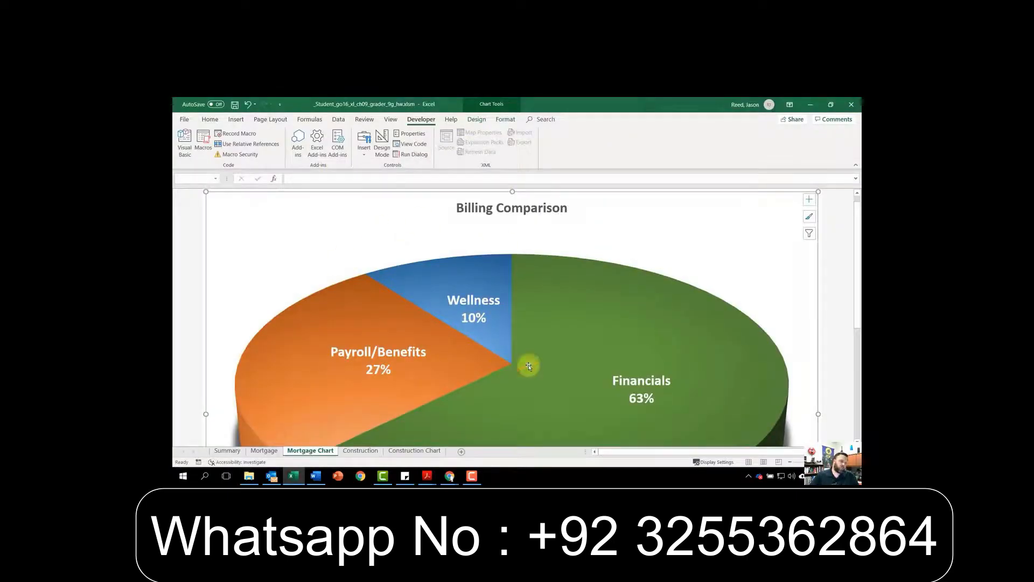
# Add the Chart_Setup macro to the Quick Access Toolbar for all documents
pyautogui.moveTo(552, 294)
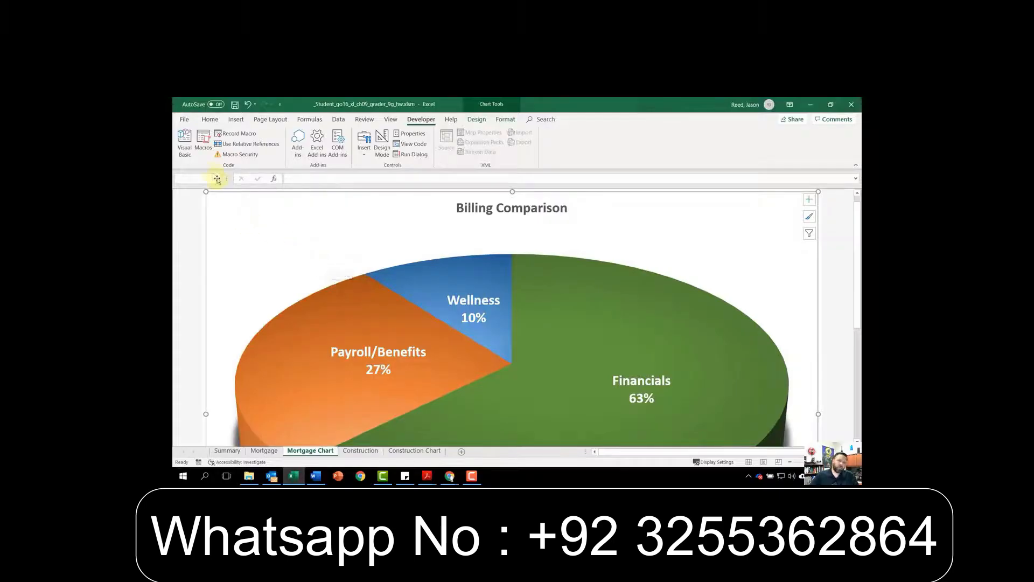
pyautogui.click(184, 119)
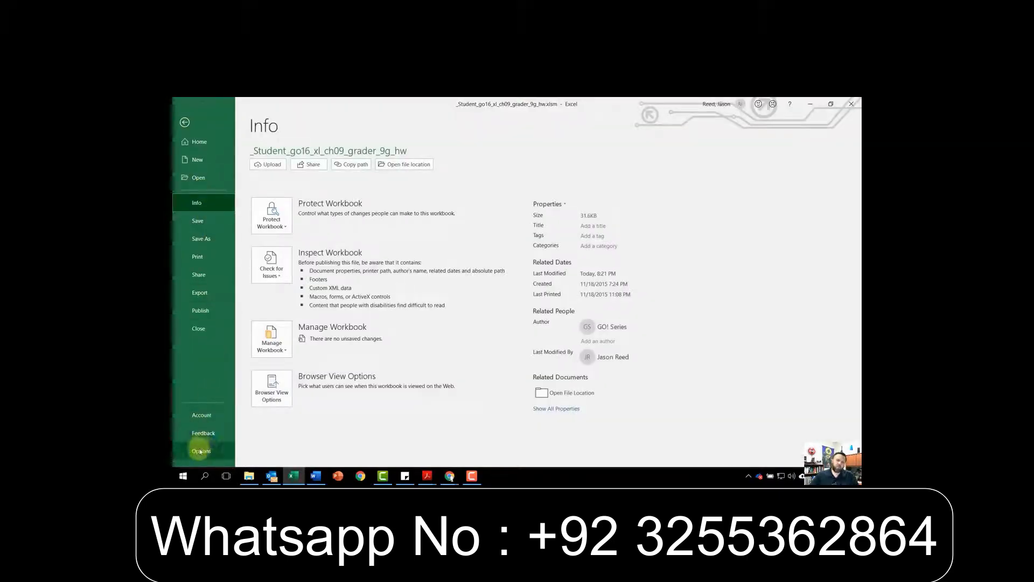
pyautogui.click(200, 451)
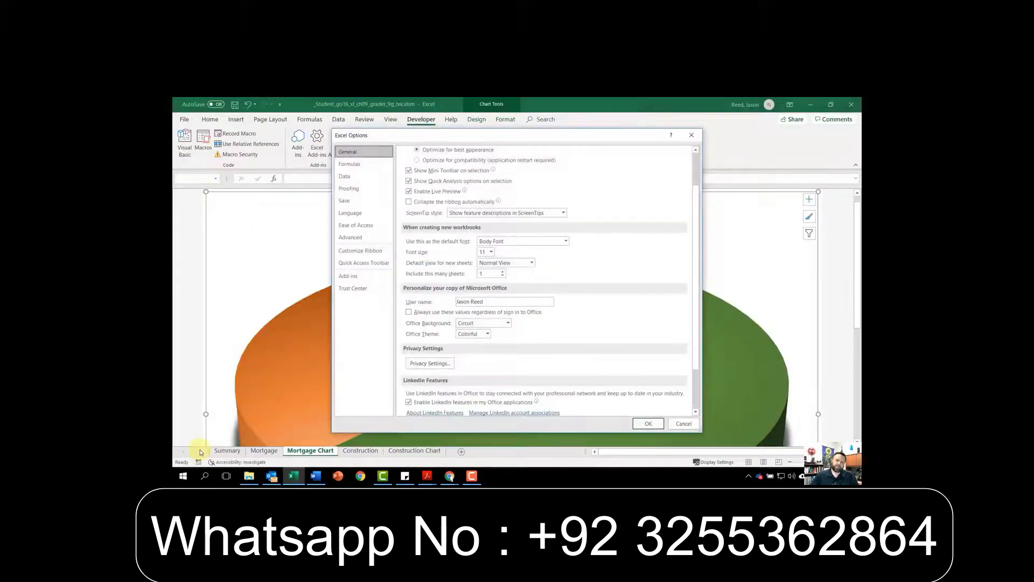
pyautogui.click(359, 251)
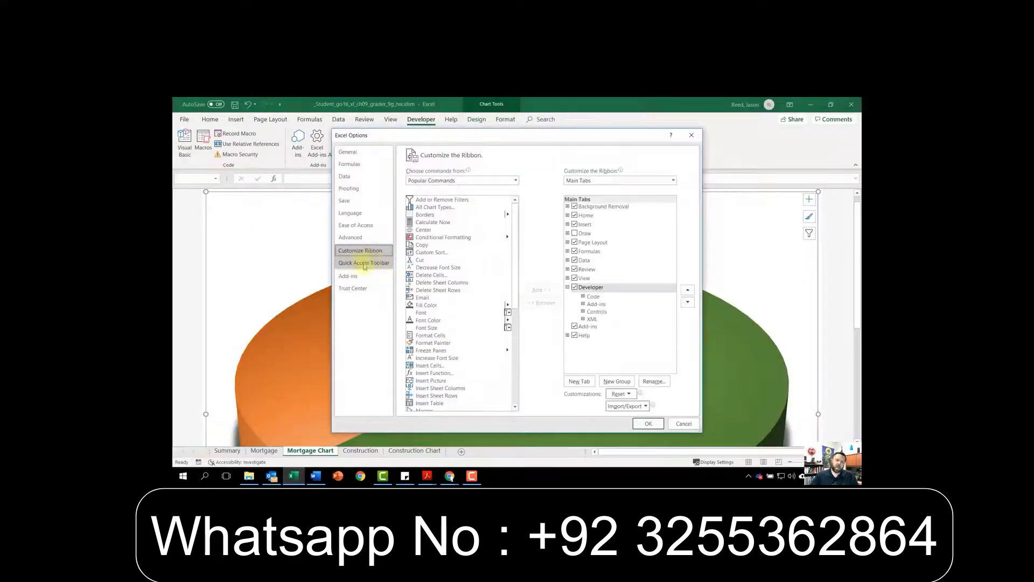
pyautogui.click(373, 264)
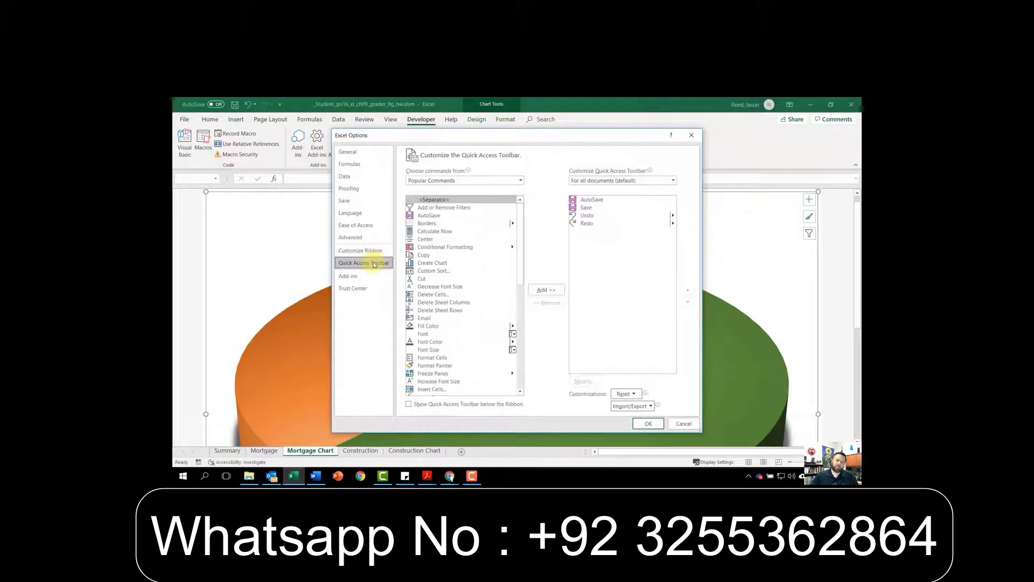
pyautogui.click(519, 180)
pyautogui.click(423, 216)
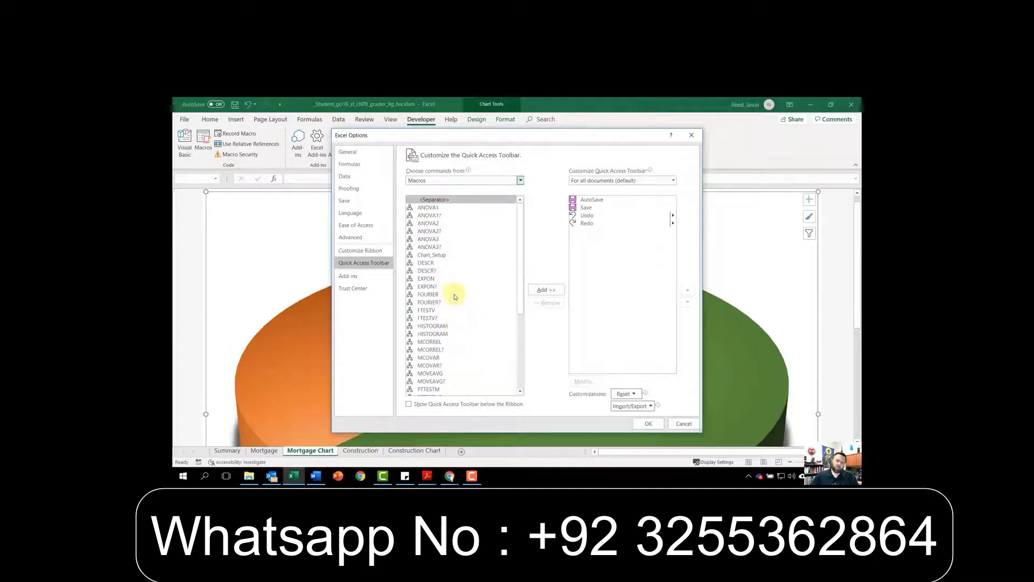
pyautogui.scroll(-5, 474, 272)
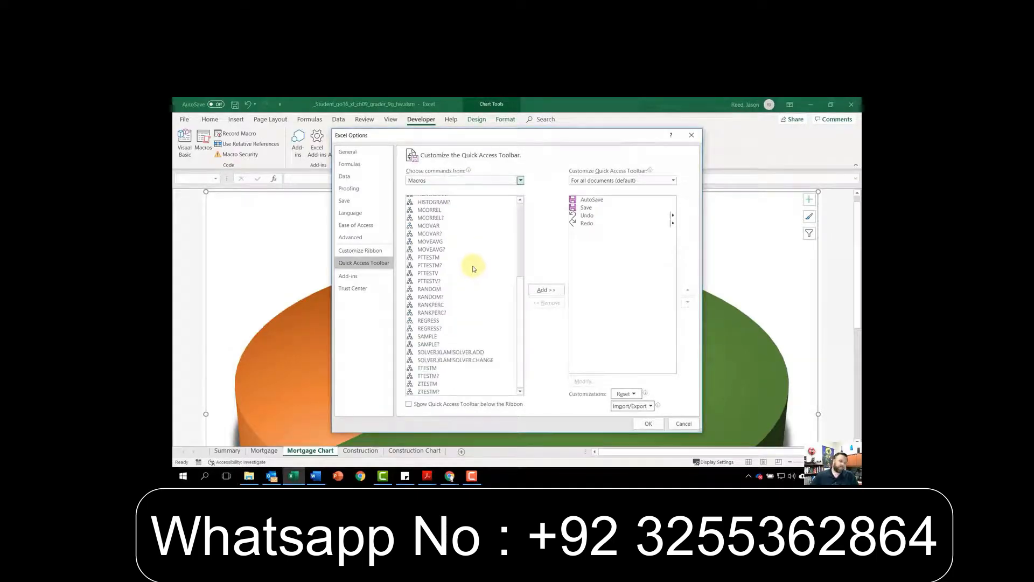
pyautogui.scroll(5, 473, 266)
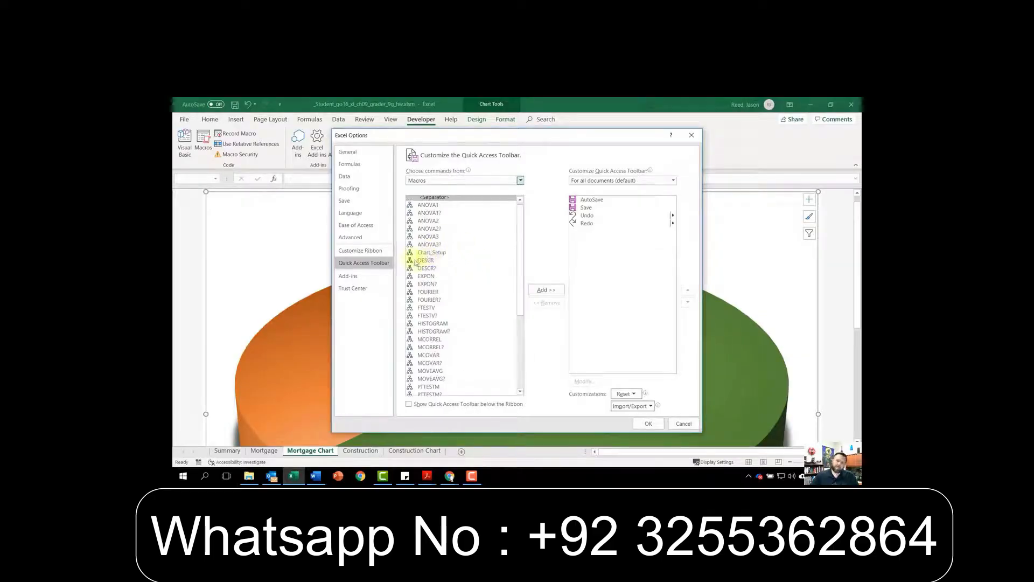
pyautogui.click(424, 252)
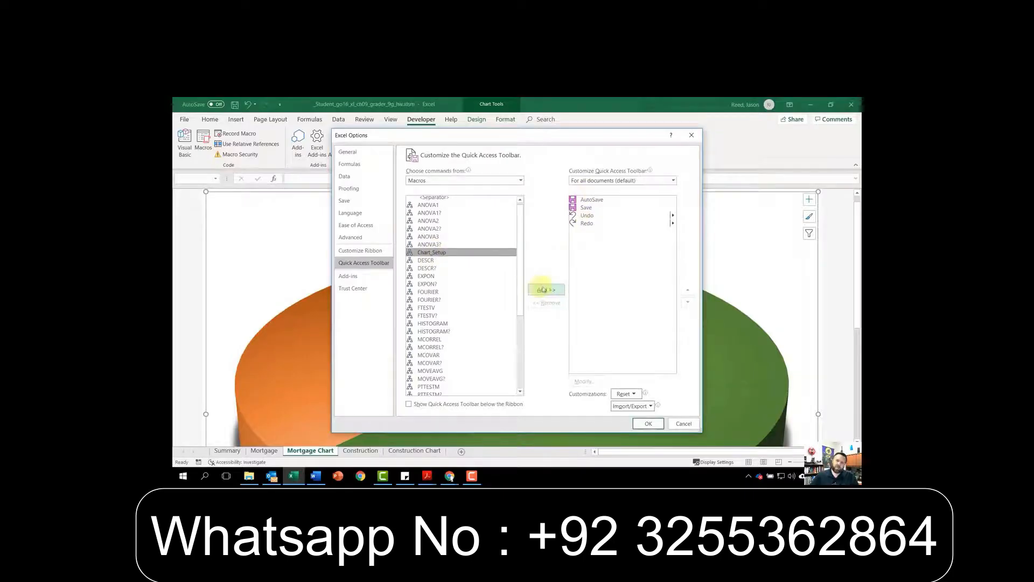
pyautogui.click(546, 290)
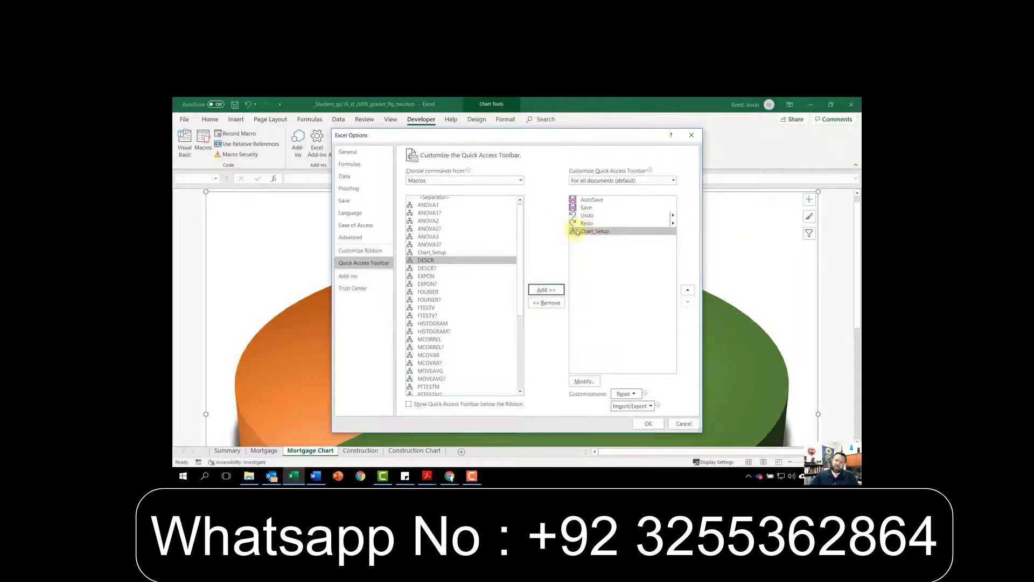
# Change the symbol of the Chart_Setup toolbar command to the smiley face and apply the options
pyautogui.click(584, 381)
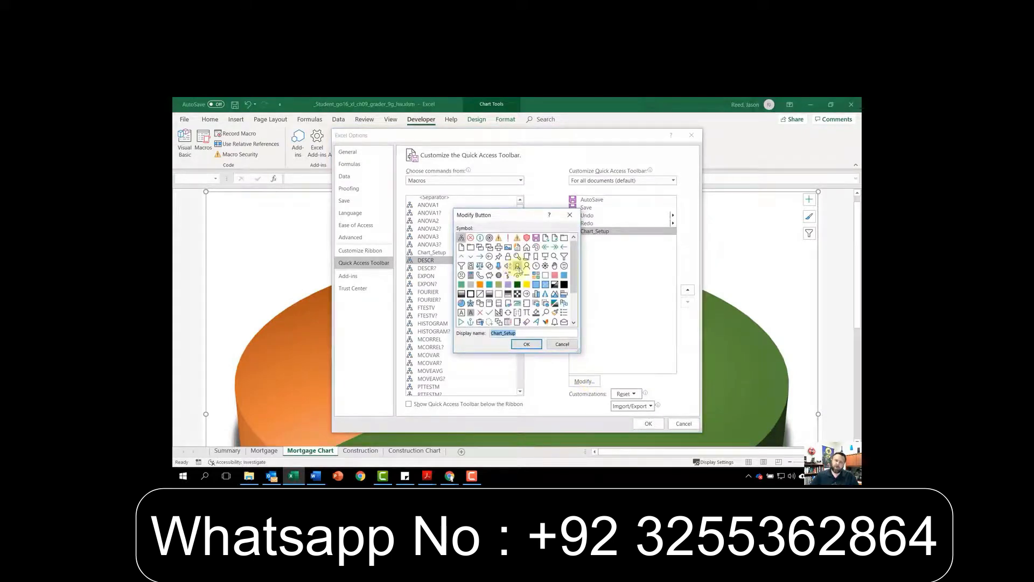
pyautogui.scroll(-2, 531, 284)
pyautogui.scroll(2, 521, 288)
pyautogui.click(563, 268)
pyautogui.click(526, 344)
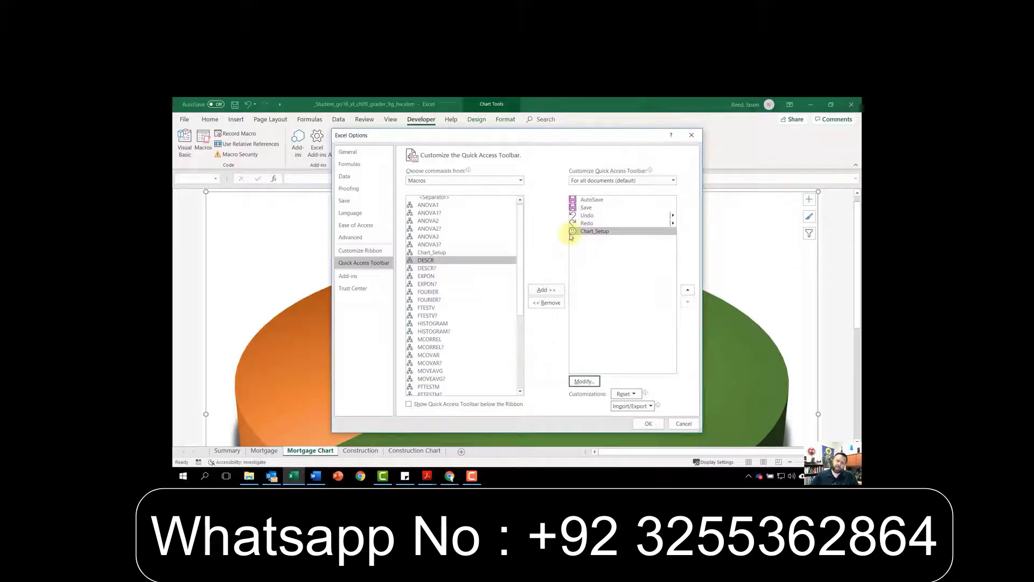
pyautogui.click(649, 423)
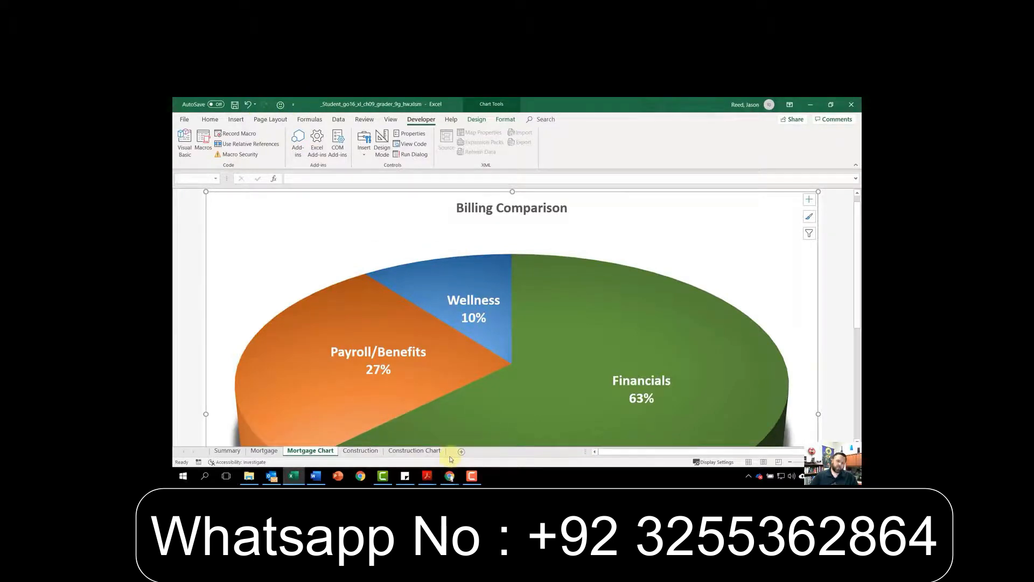
# Open the Construction Chart sheet and check its print preview for a footer
pyautogui.click(423, 452)
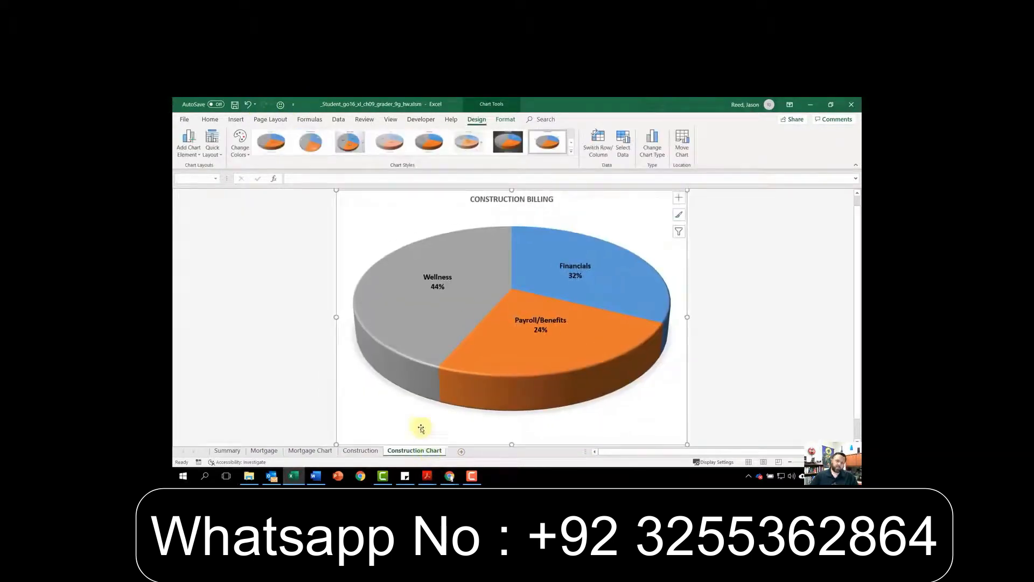
pyautogui.click(390, 233)
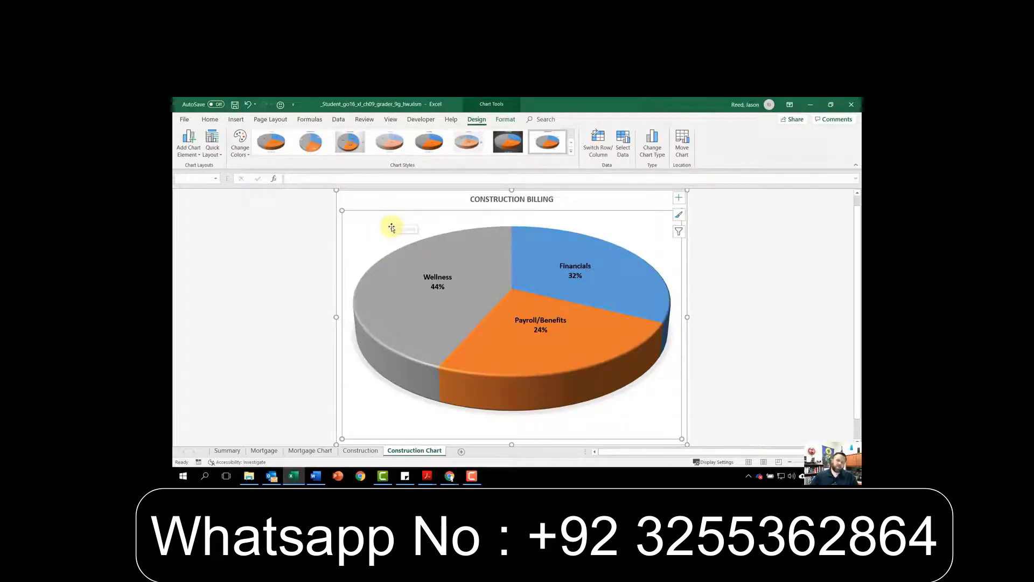
pyautogui.click(184, 120)
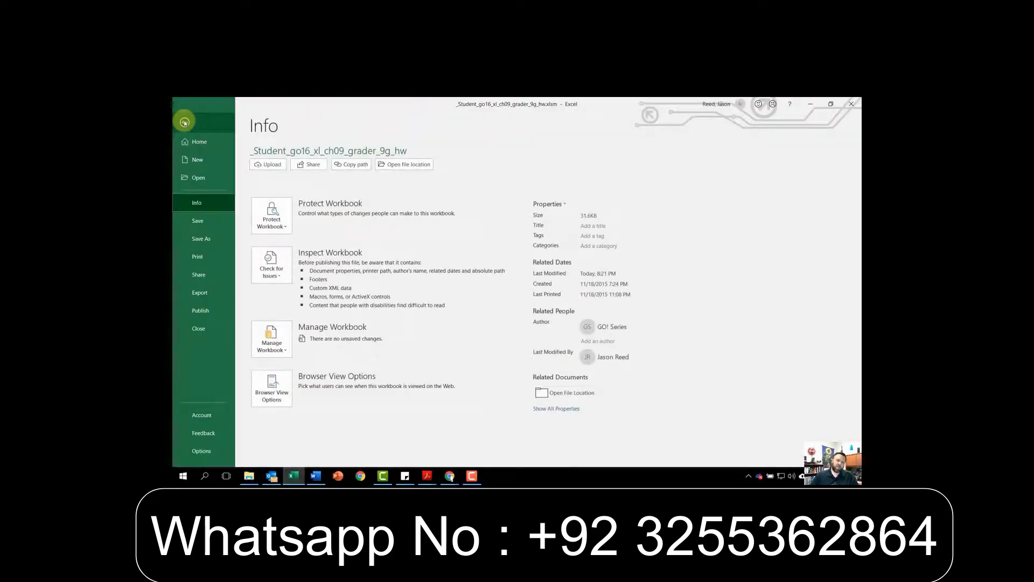
pyautogui.click(202, 259)
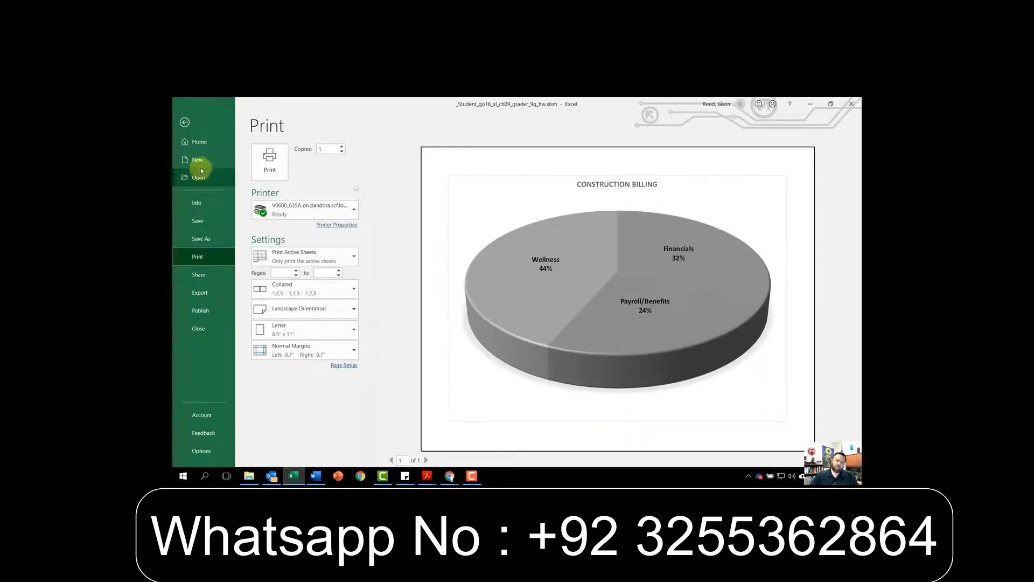
pyautogui.click(185, 122)
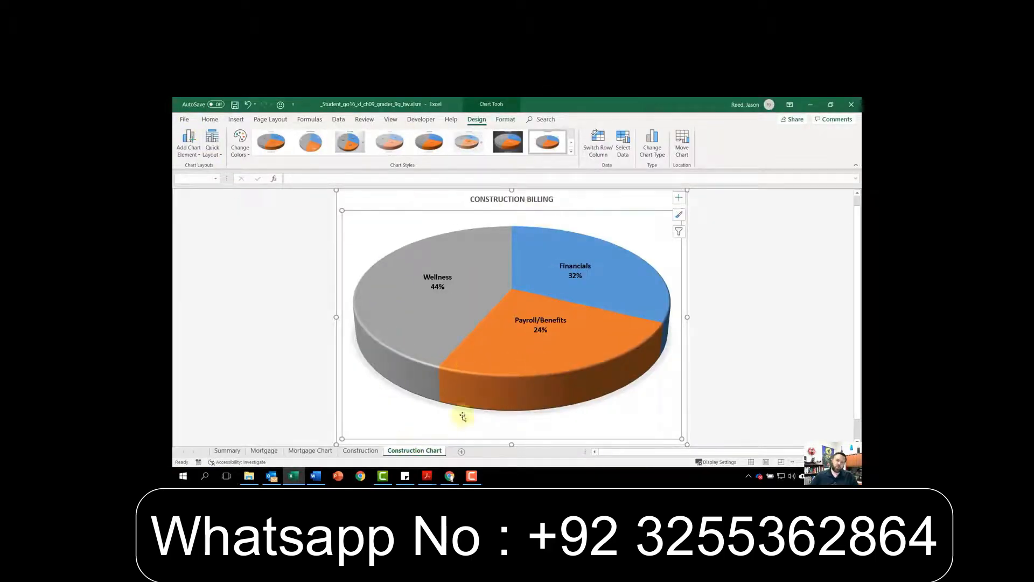
# Run the Chart_Setup macro on the Construction Chart sheet and check the footer in the print preview
pyautogui.click(280, 104)
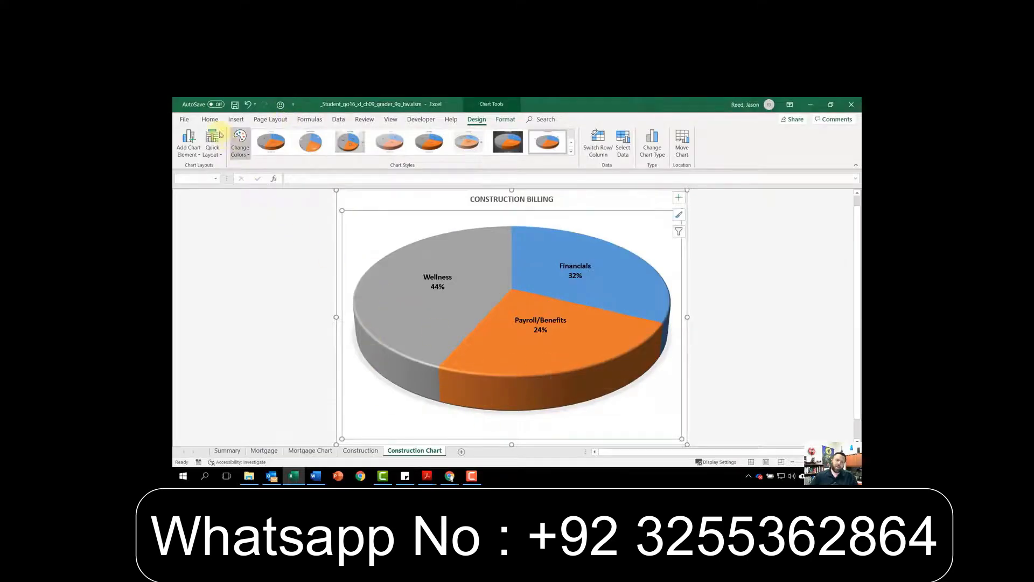
pyautogui.click(183, 118)
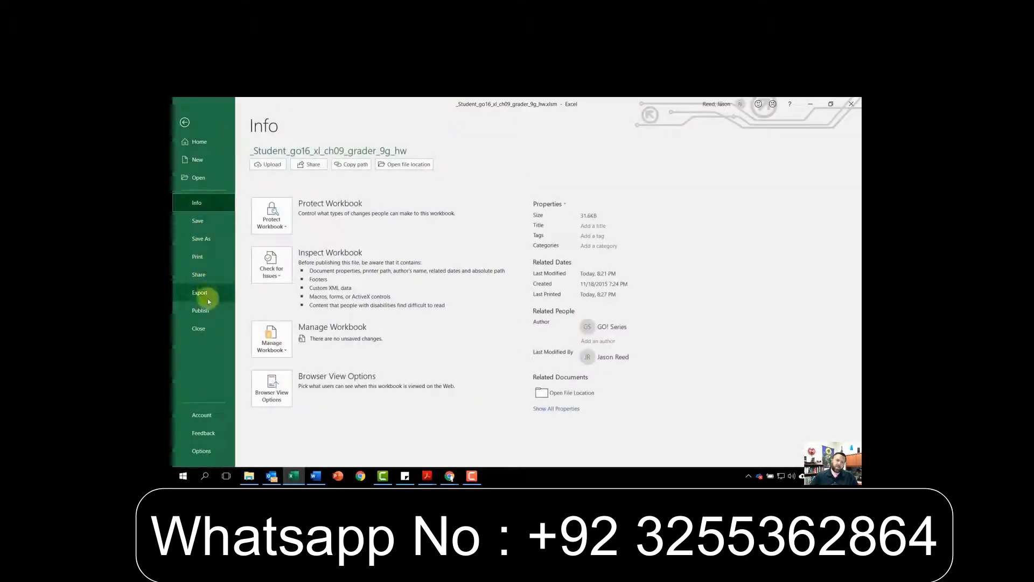
pyautogui.click(209, 258)
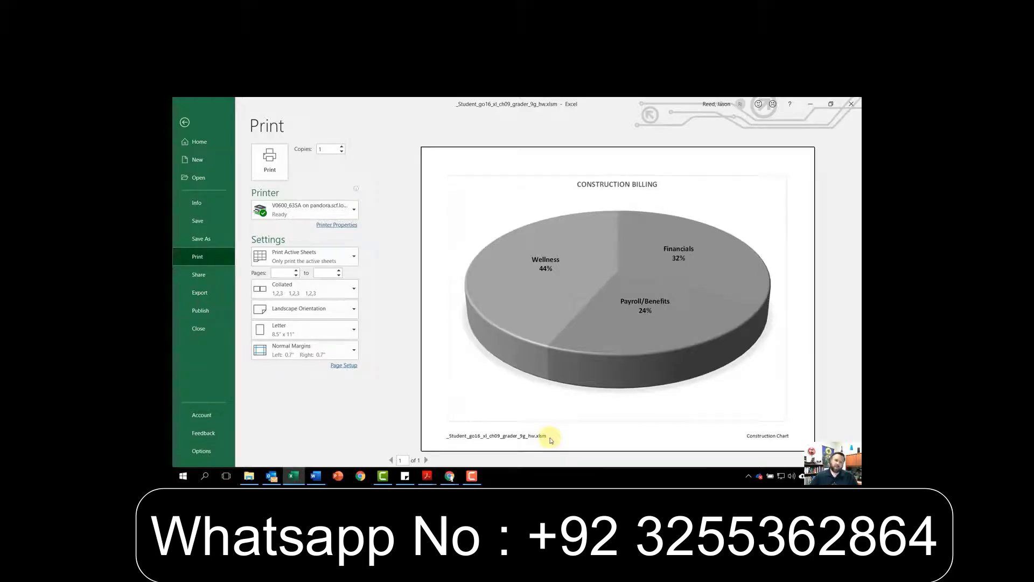
pyautogui.click(184, 122)
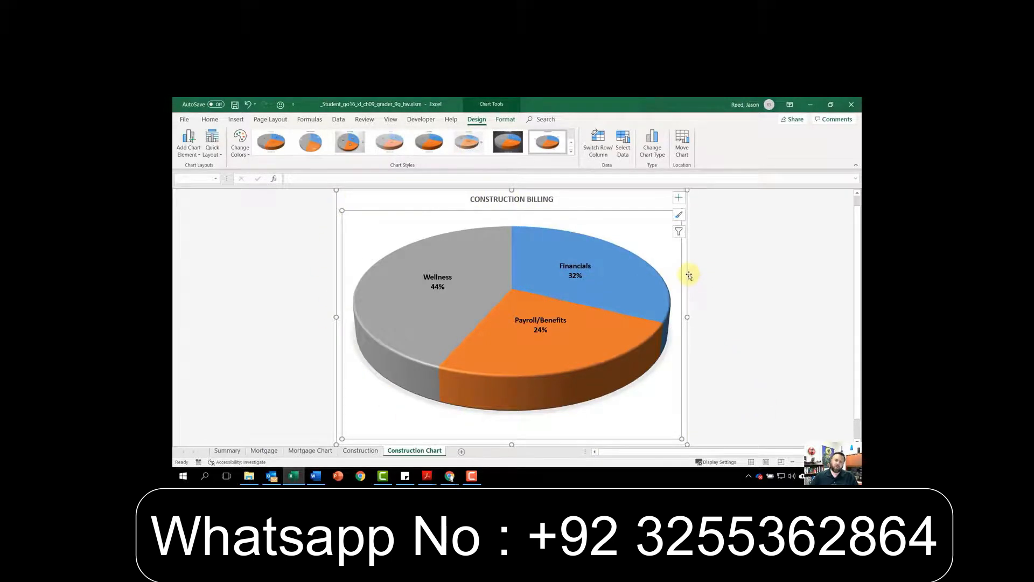
# On the Summary sheet, turn on Design Mode and insert an ActiveX check box at cell B10 in the Manager Approvals area
pyautogui.hotkey('alt', 'Tab')
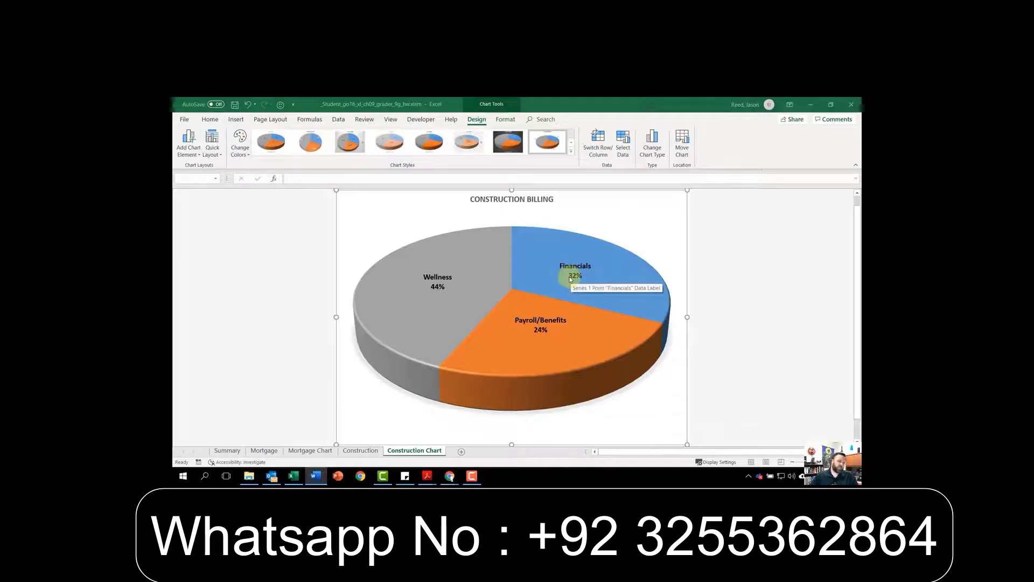
pyautogui.click(218, 451)
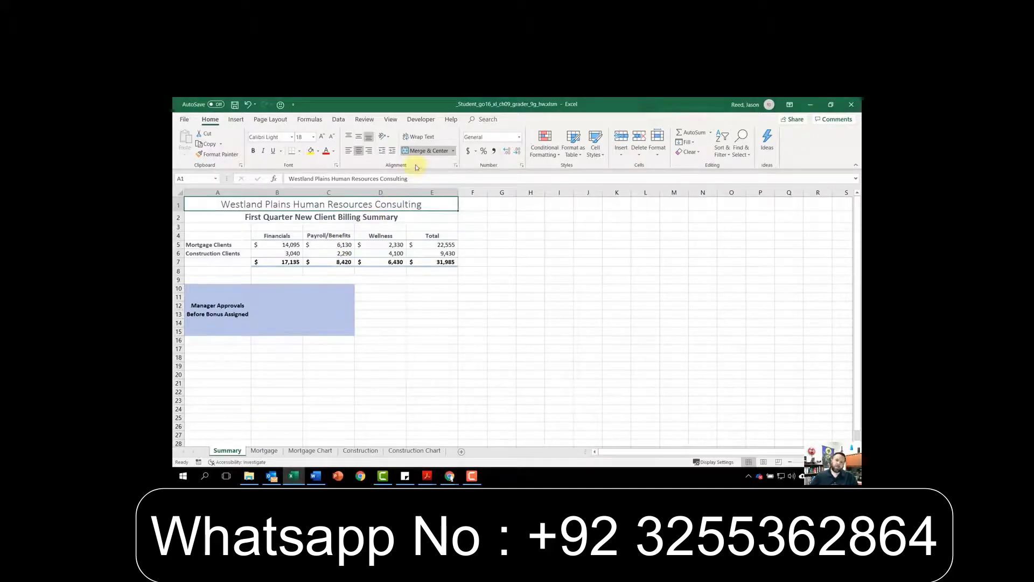
pyautogui.click(418, 120)
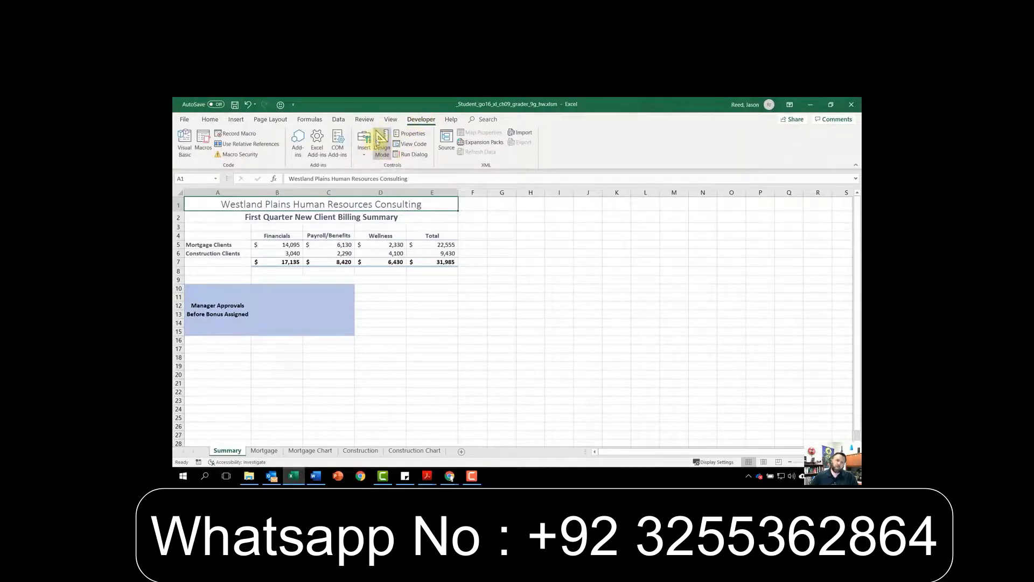
pyautogui.click(388, 147)
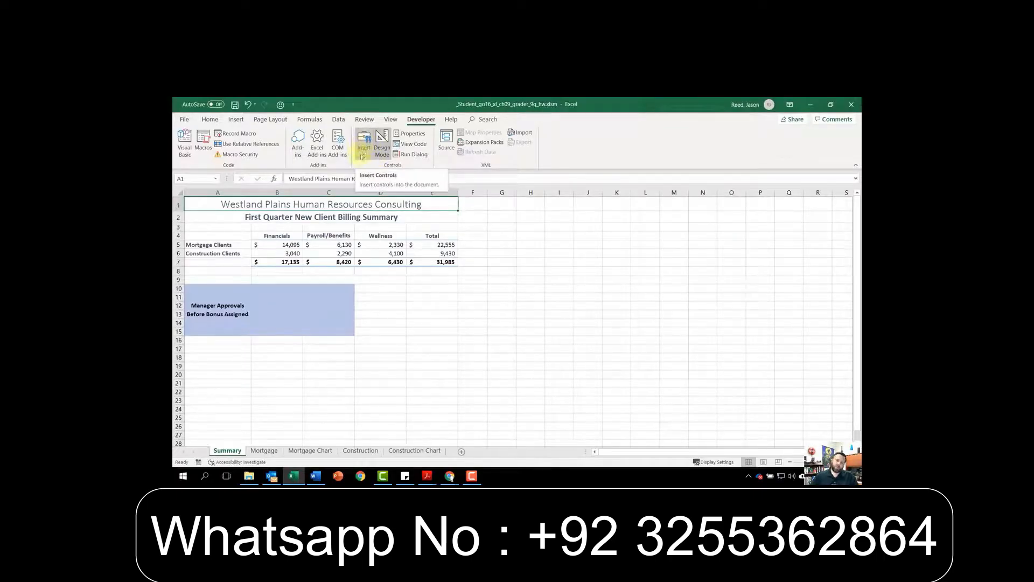
pyautogui.click(360, 151)
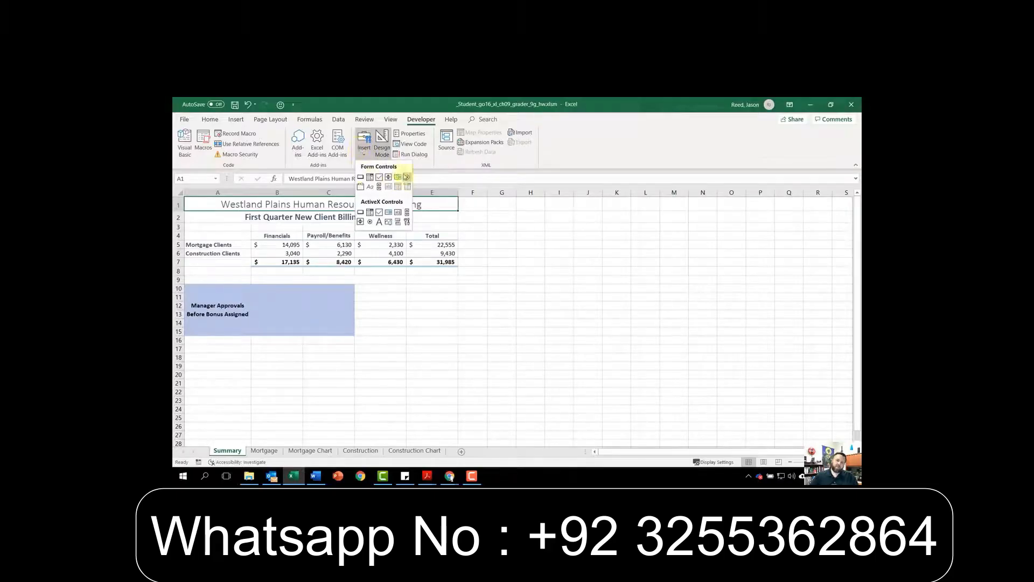
pyautogui.click(380, 212)
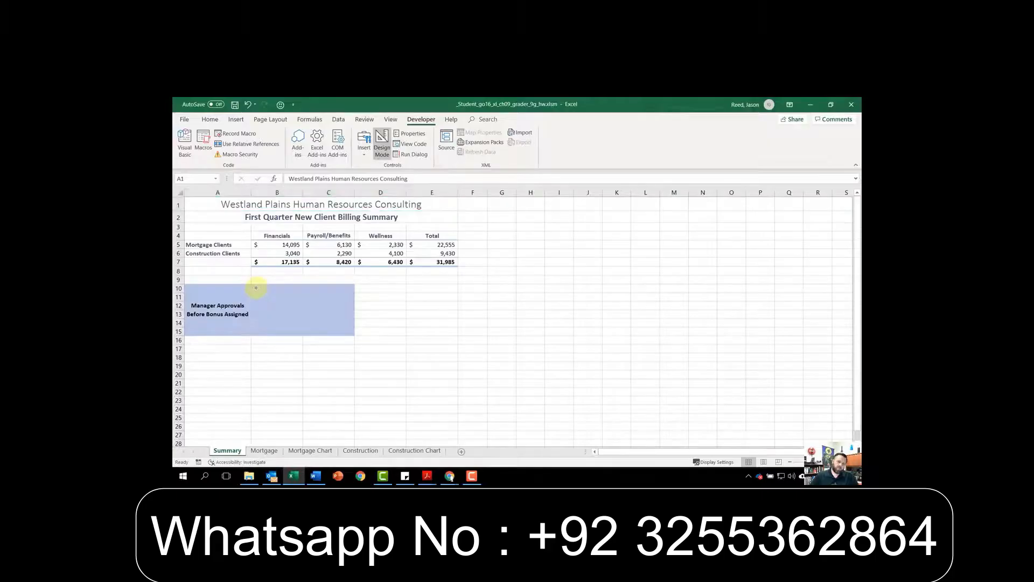
pyautogui.click(255, 288)
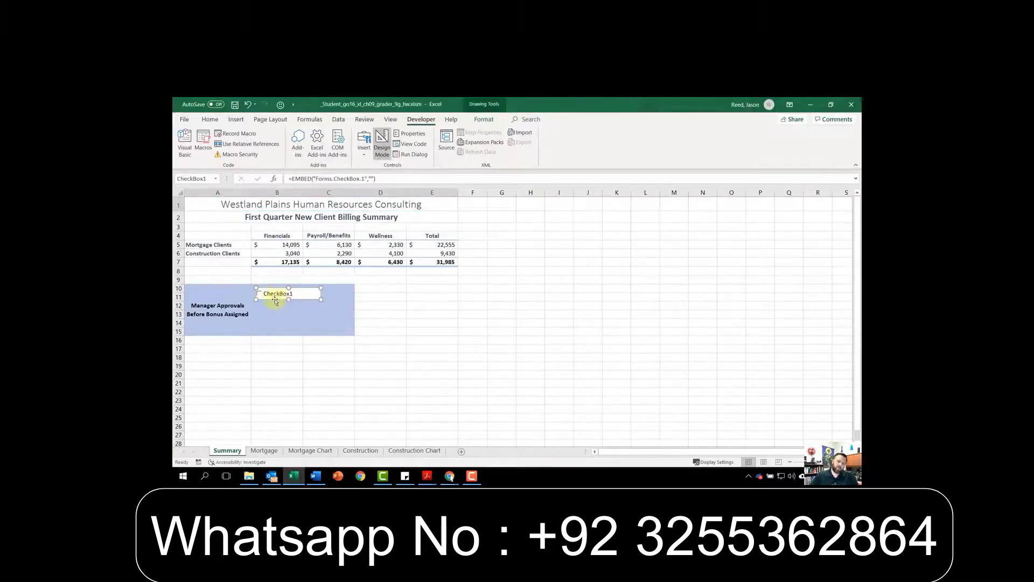
# Insert two more ActiveX check boxes below the first one, starting at cells B12 and B14
pyautogui.click(364, 151)
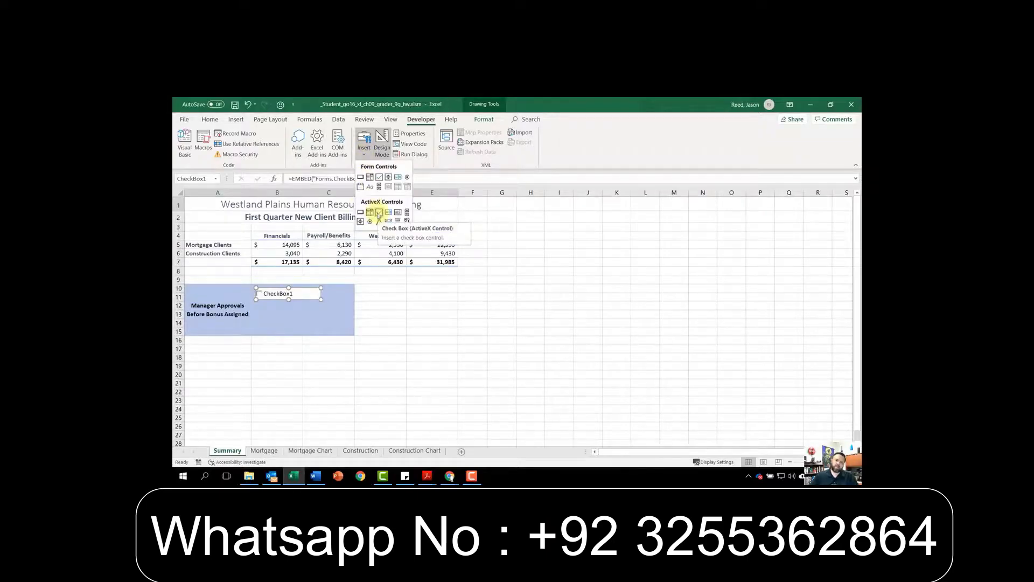
pyautogui.click(379, 213)
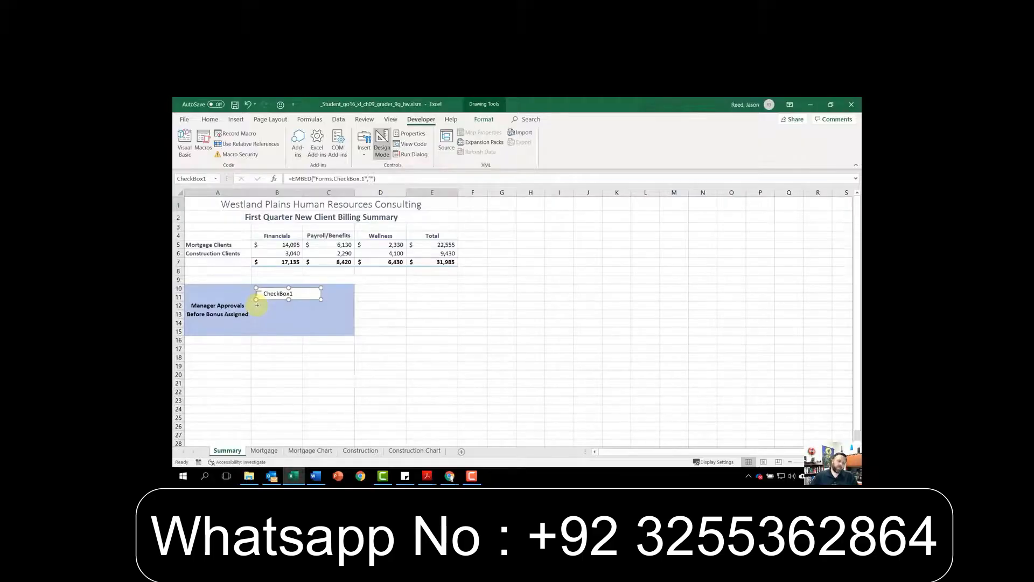
pyautogui.moveTo(257, 305); pyautogui.dragTo(322, 316)
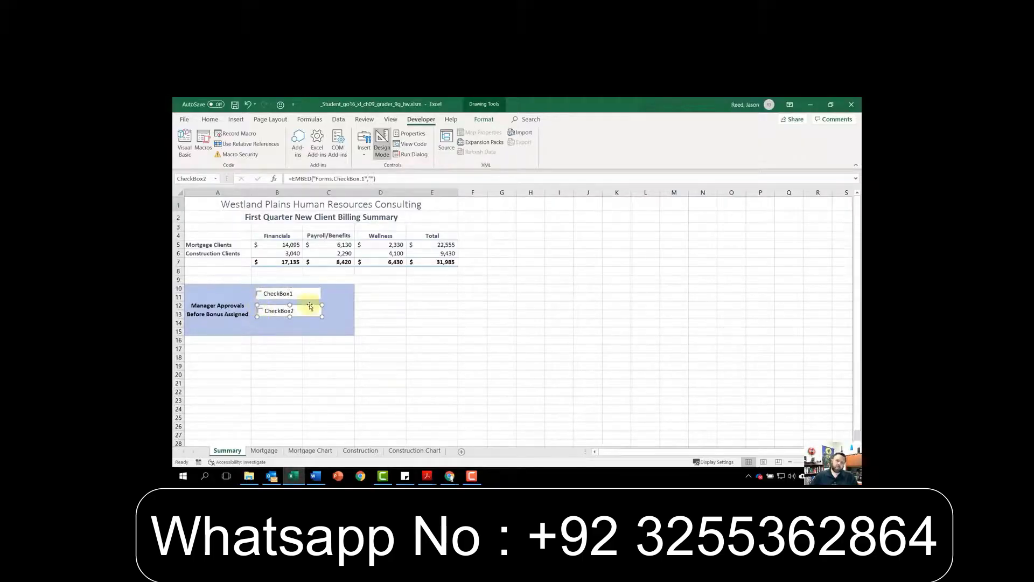
pyautogui.click(364, 155)
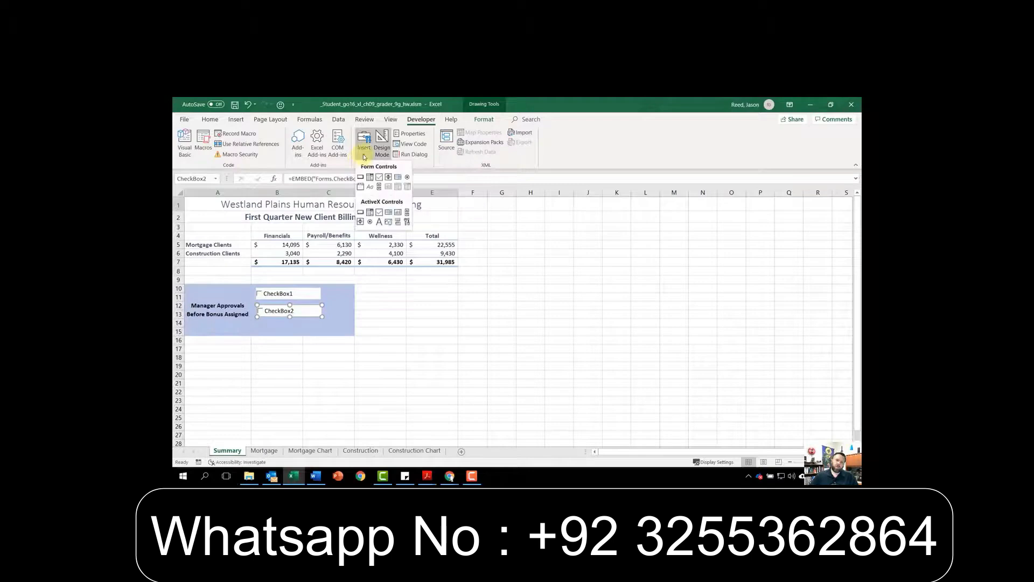
pyautogui.click(379, 212)
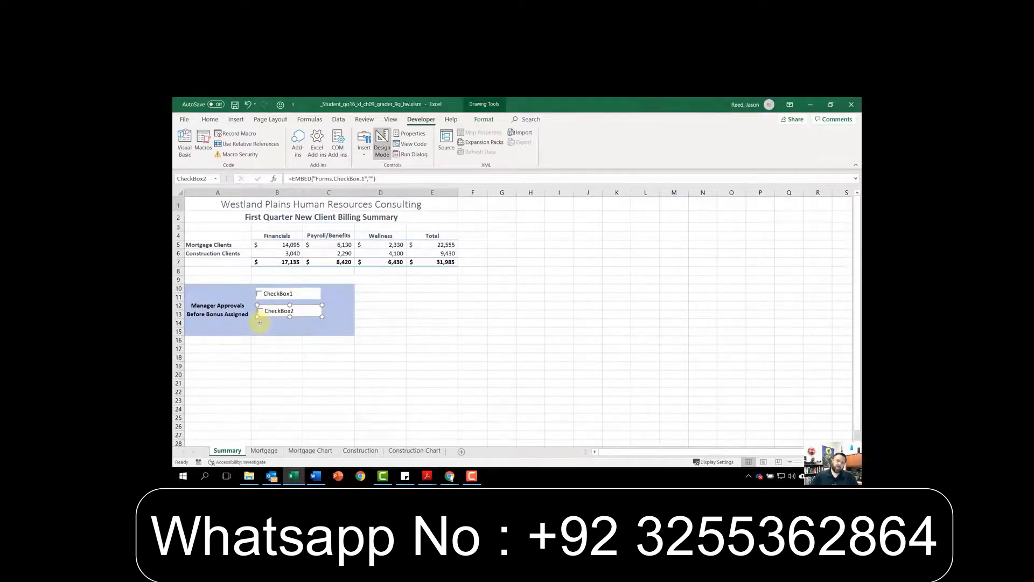
pyautogui.click(257, 322)
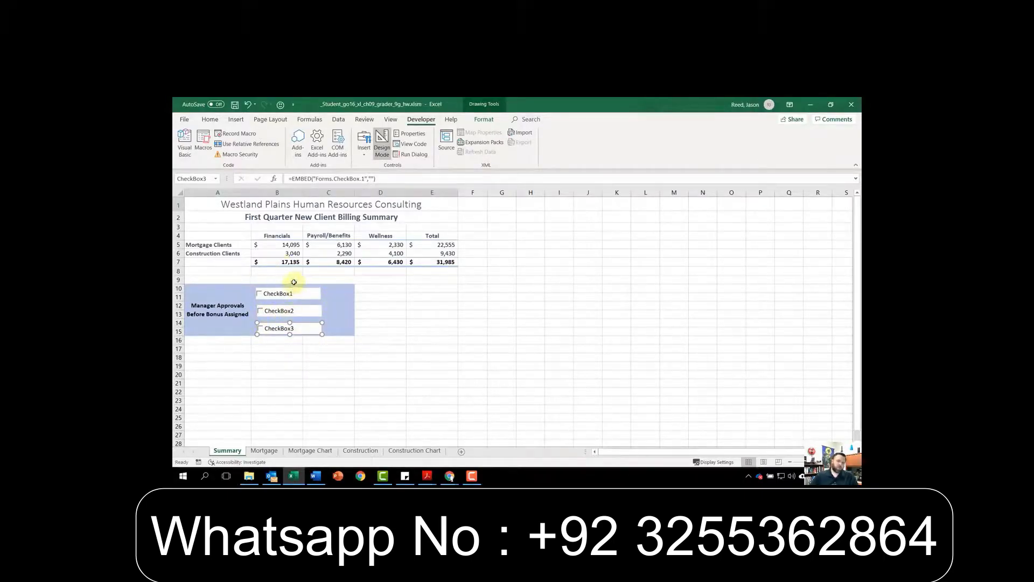
# In the first check box's properties, set the name to Billing and the caption to Billing Verified
pyautogui.click(310, 292)
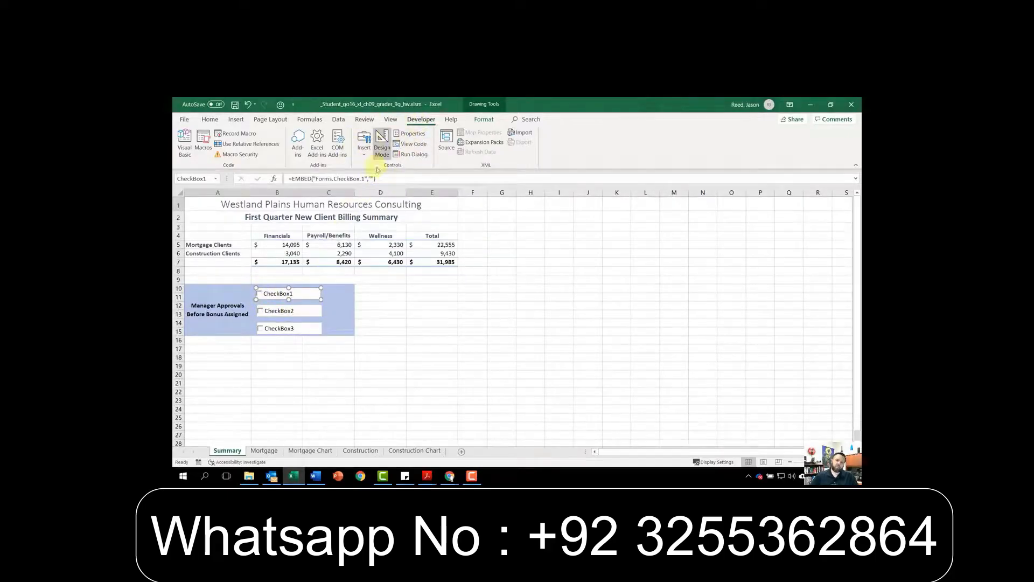
pyautogui.click(416, 137)
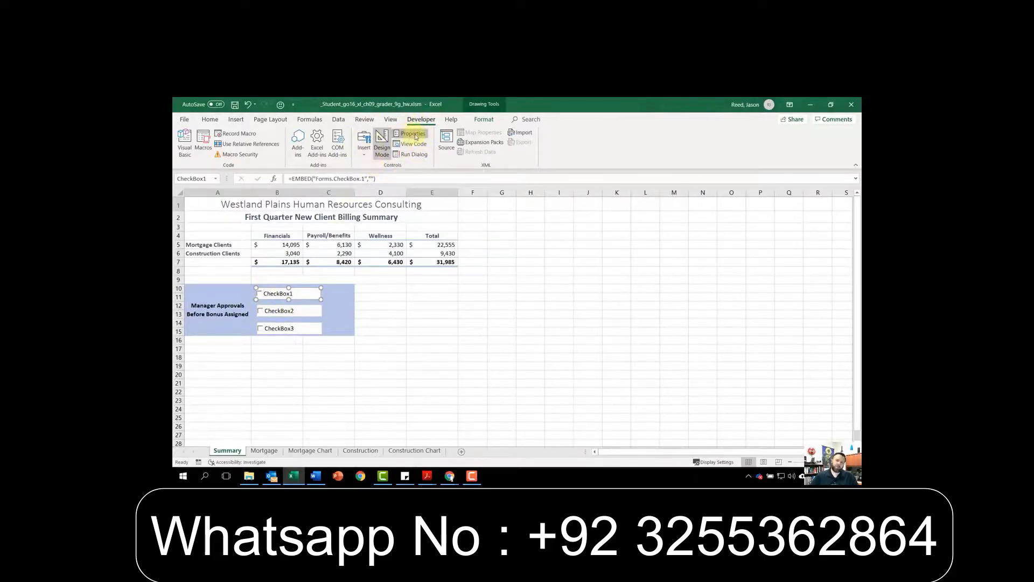
pyautogui.moveTo(628, 116); pyautogui.dragTo(560, 123)
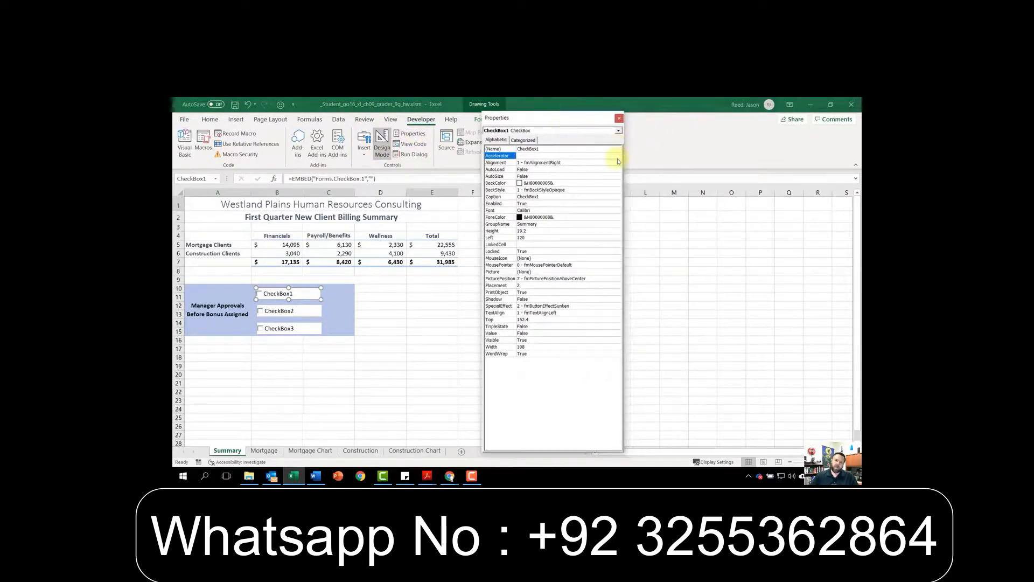
pyautogui.moveTo(627, 159); pyautogui.dragTo(682, 162)
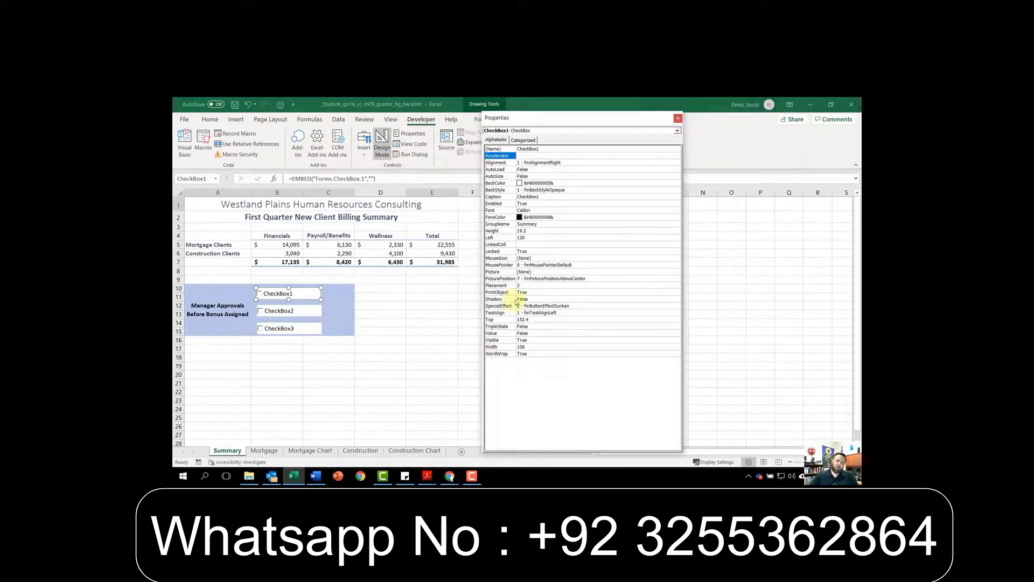
pyautogui.click(539, 149)
pyautogui.doubleClick(539, 150)
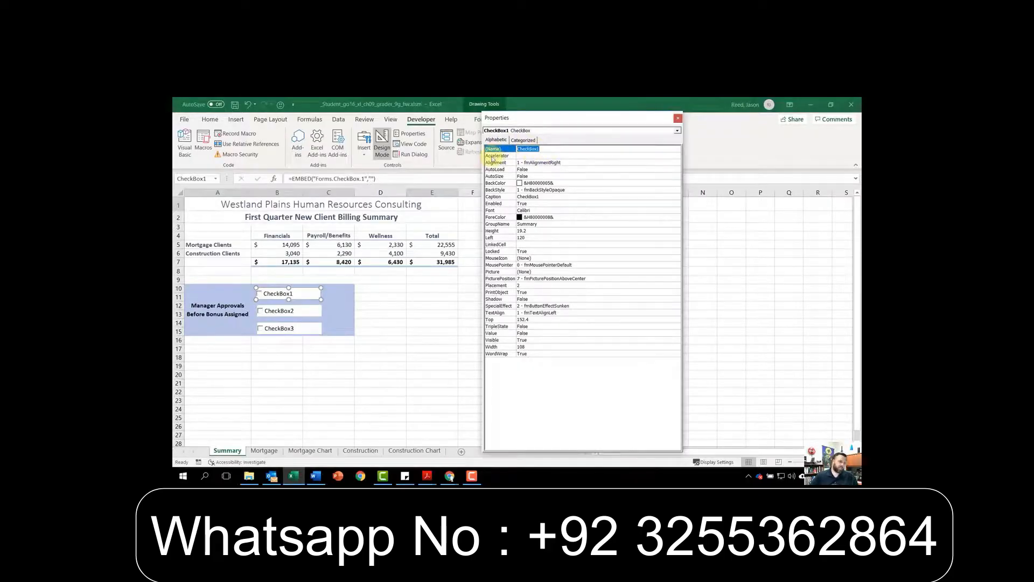
pyautogui.write('B')
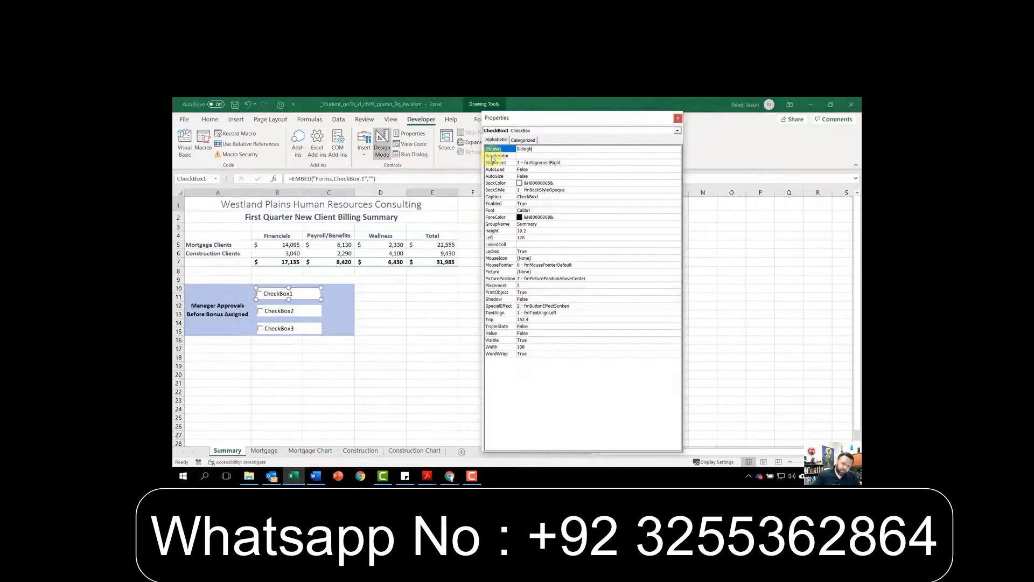
pyautogui.write('illingh')
pyautogui.press('BackSpace')
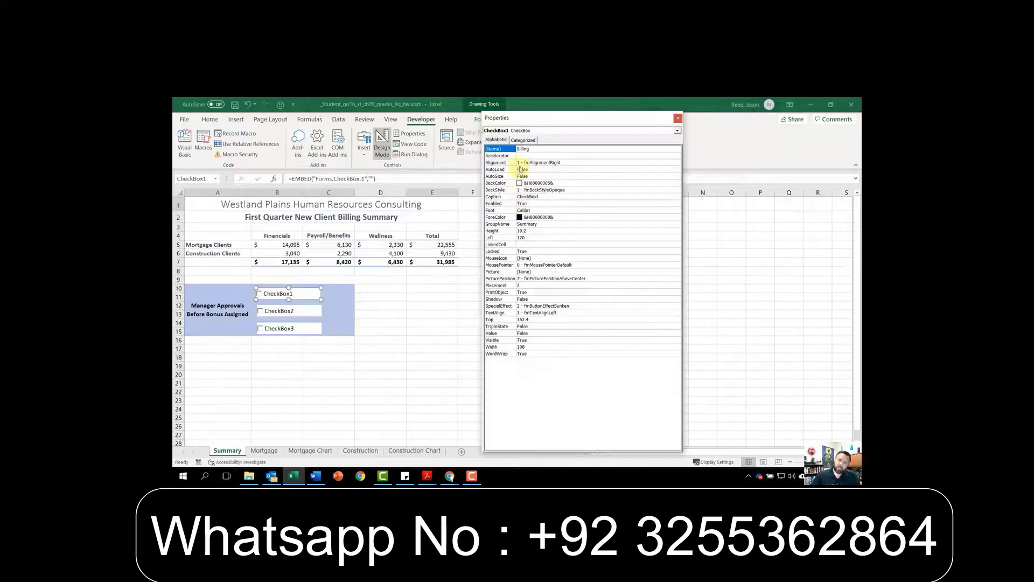
pyautogui.click(542, 198)
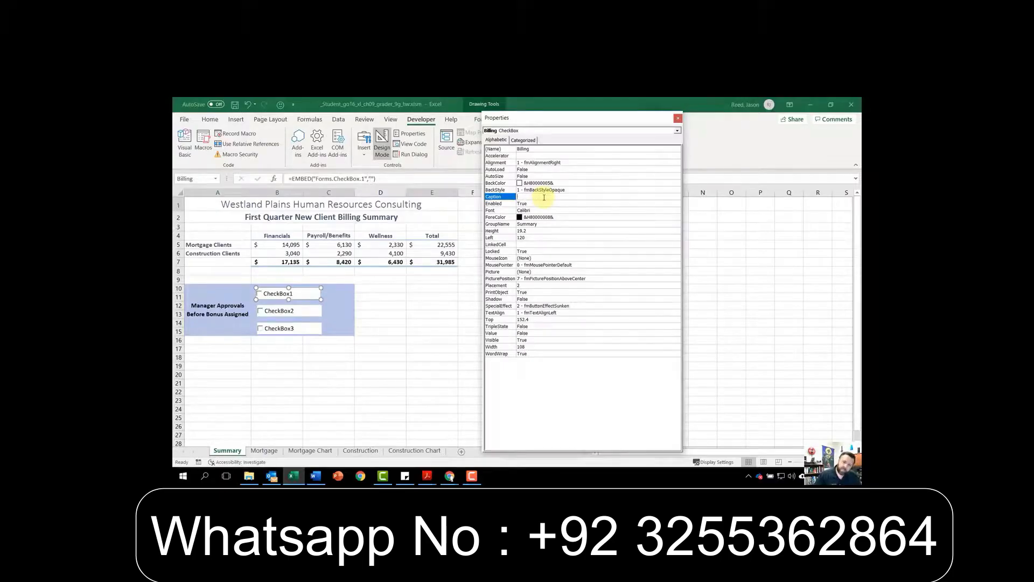
pyautogui.press('Return')
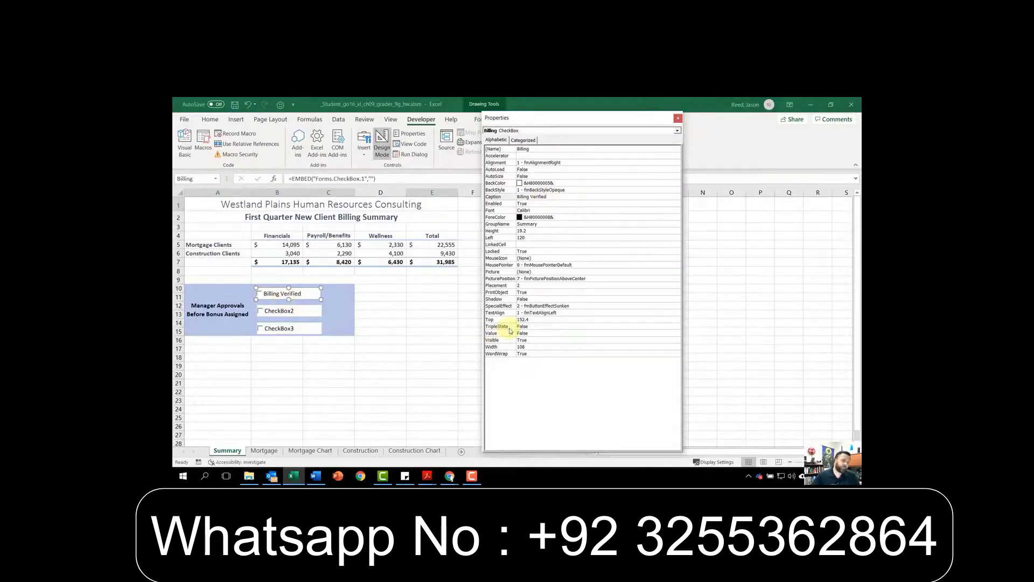
# Set the second check box's name to Contact and its caption to Contacts Verified
pyautogui.click(304, 313)
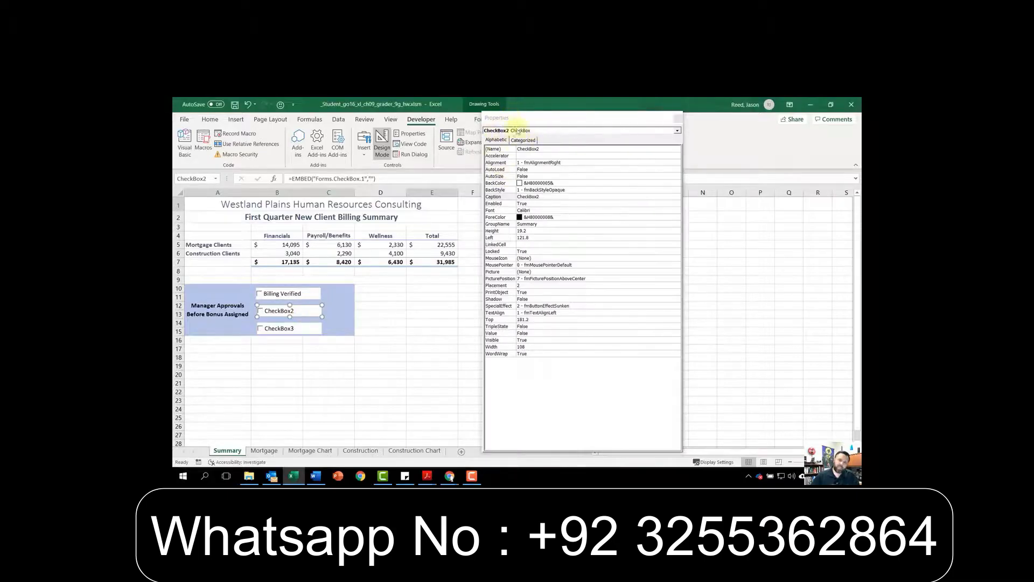
pyautogui.click(541, 150)
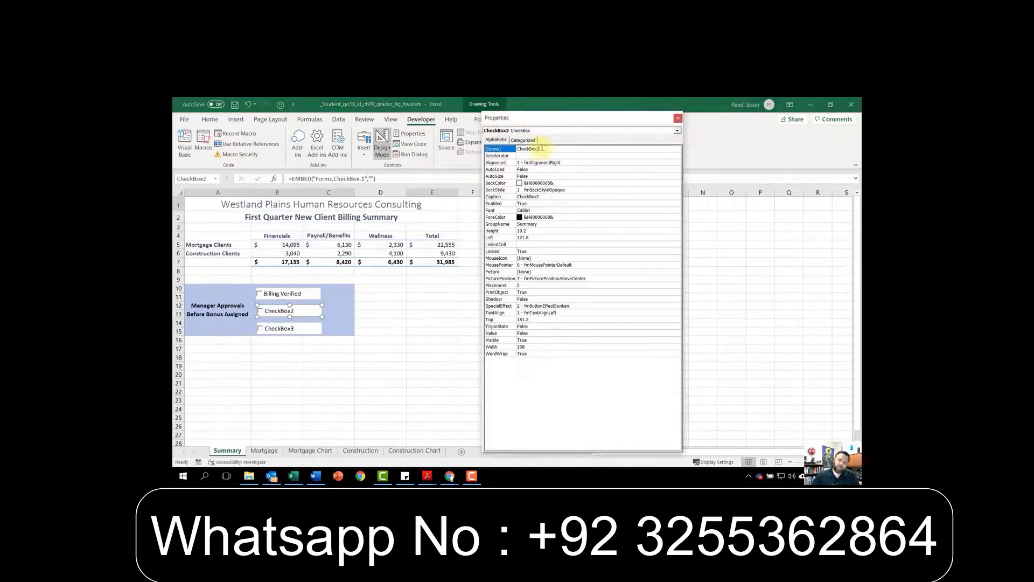
pyautogui.moveTo(540, 149); pyautogui.dragTo(516, 150)
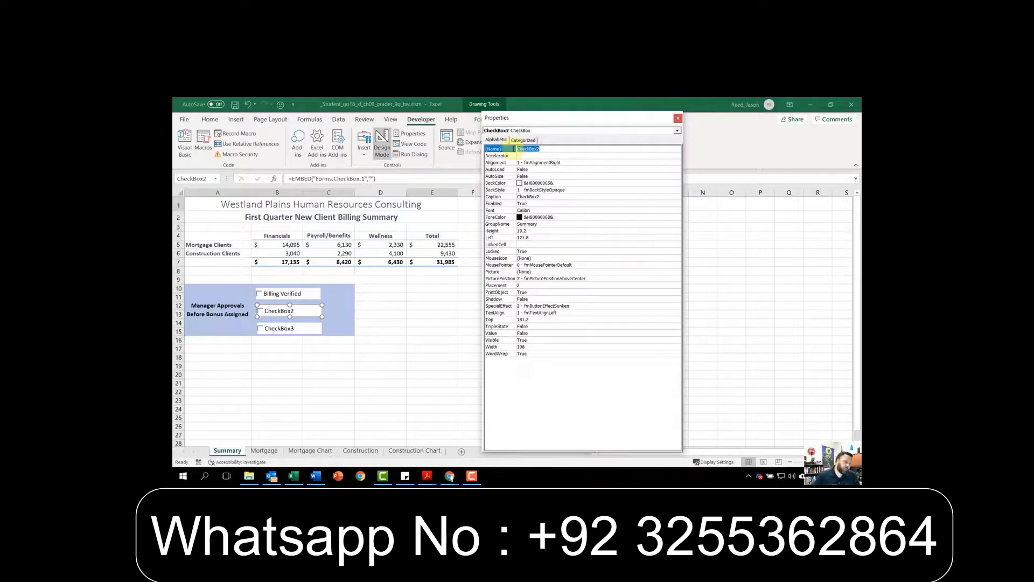
pyautogui.write('Chk')
pyautogui.write('tact')
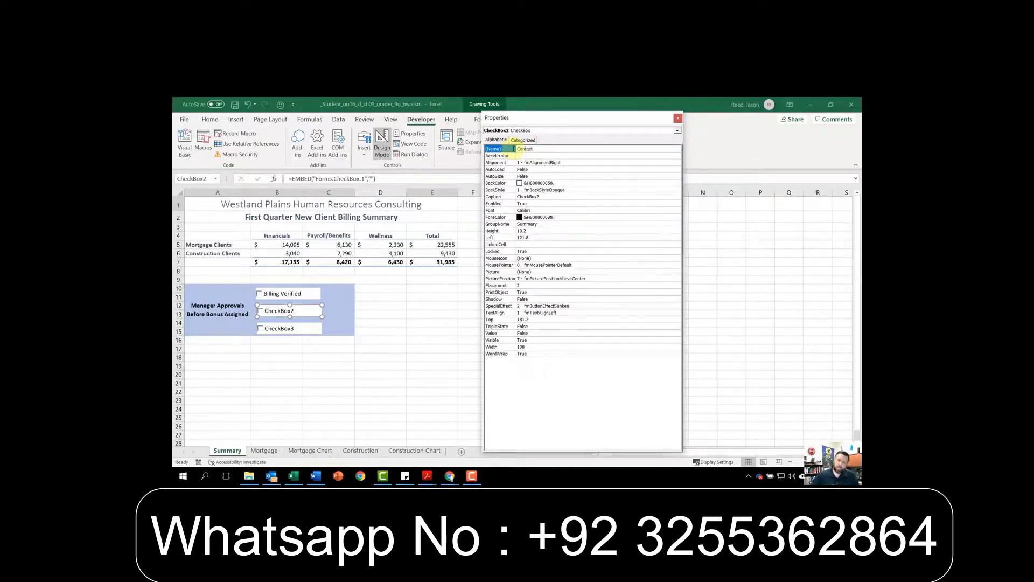
pyautogui.click(544, 196)
pyautogui.click(503, 195)
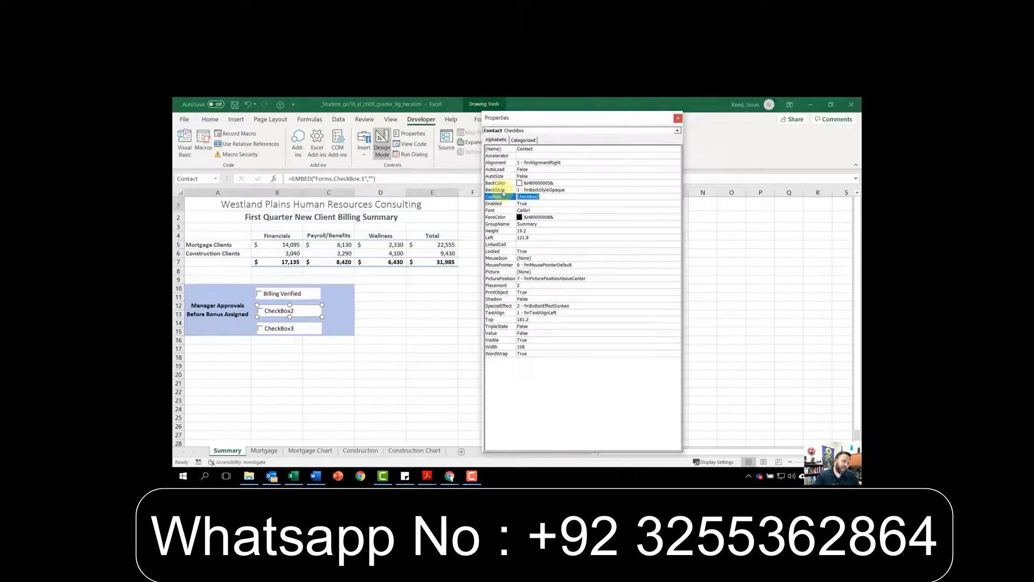
pyautogui.write('Cont')
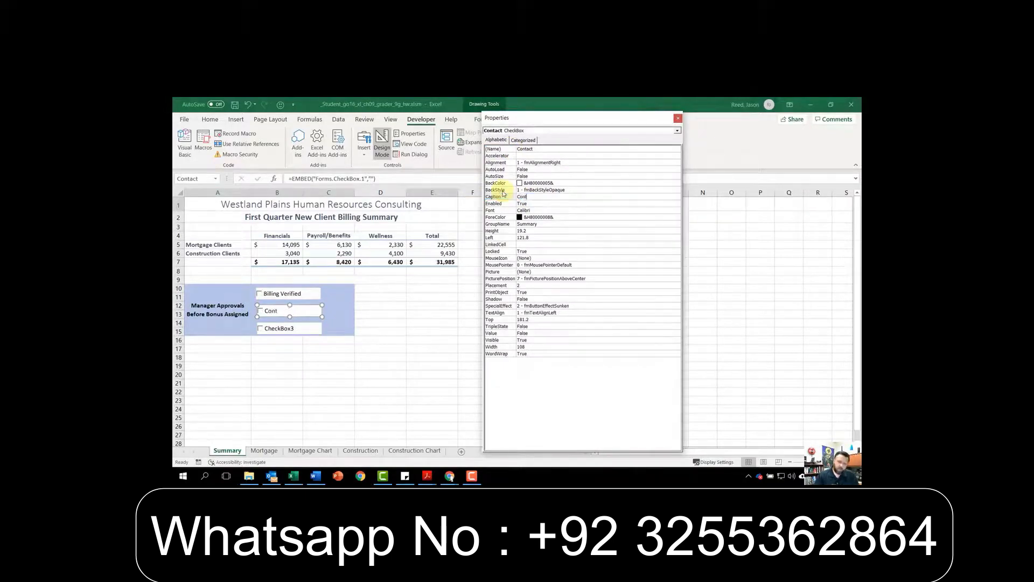
pyautogui.write('acts Verified')
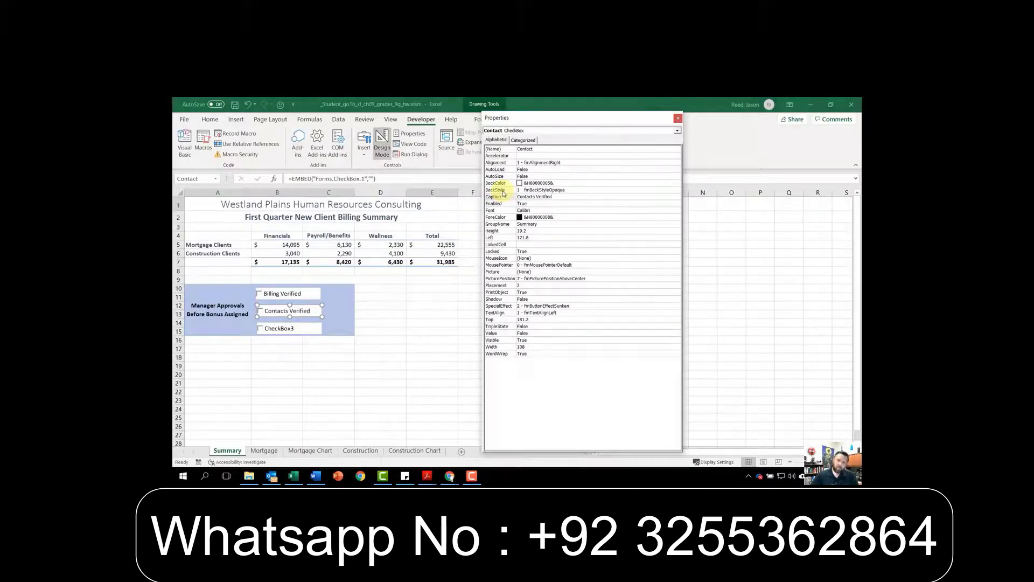
# Set the third check box's name to Manager and its caption to Manager Assigned
pyautogui.click(314, 330)
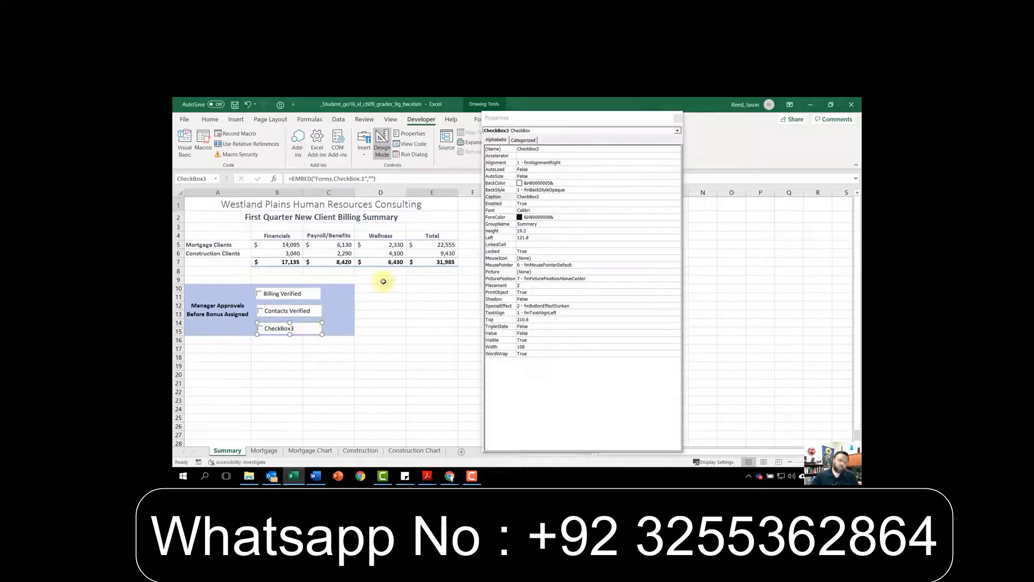
pyautogui.click(504, 151)
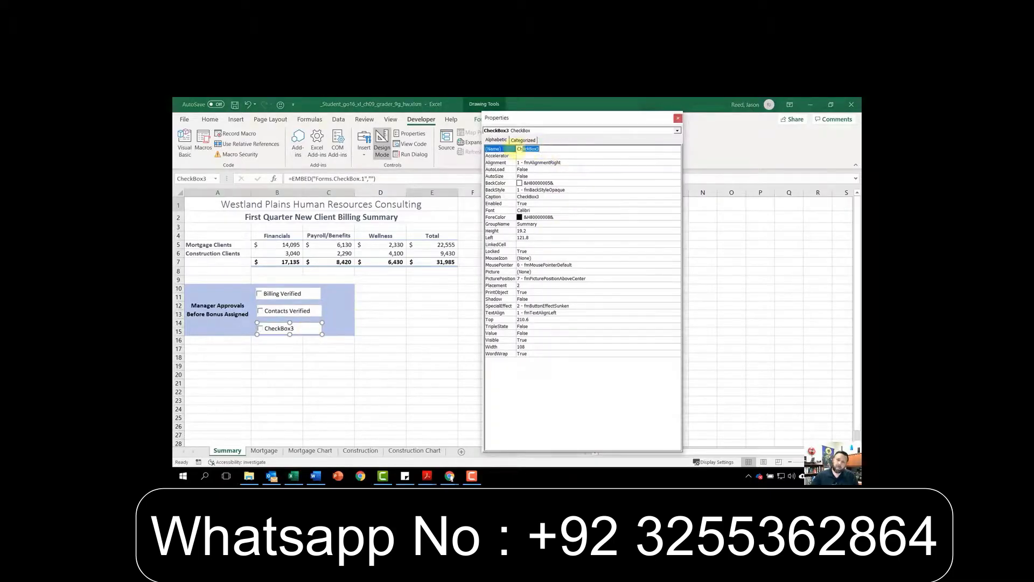
pyautogui.write('Manager')
pyautogui.click(498, 196)
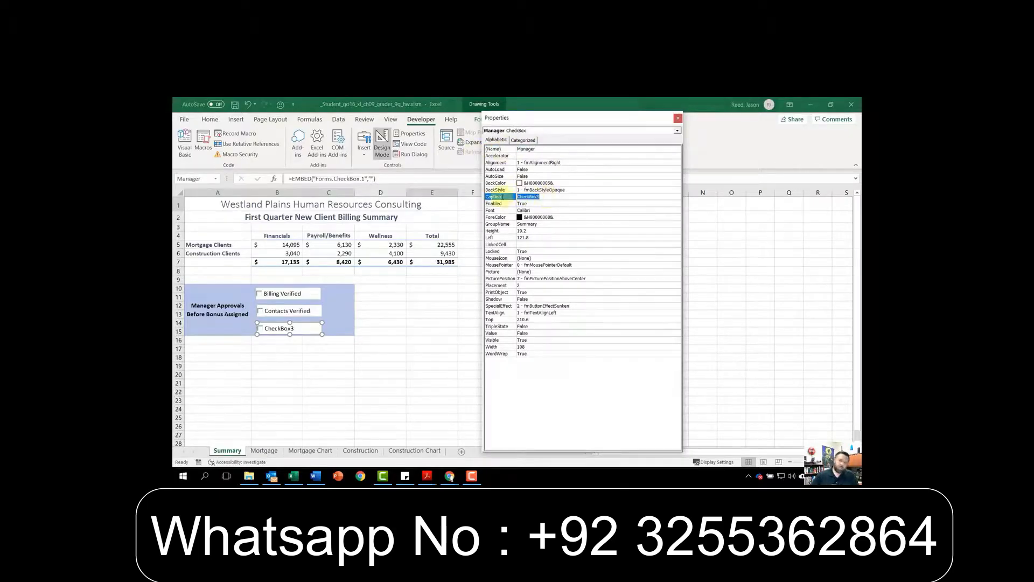
pyautogui.write('Manager Assigned')
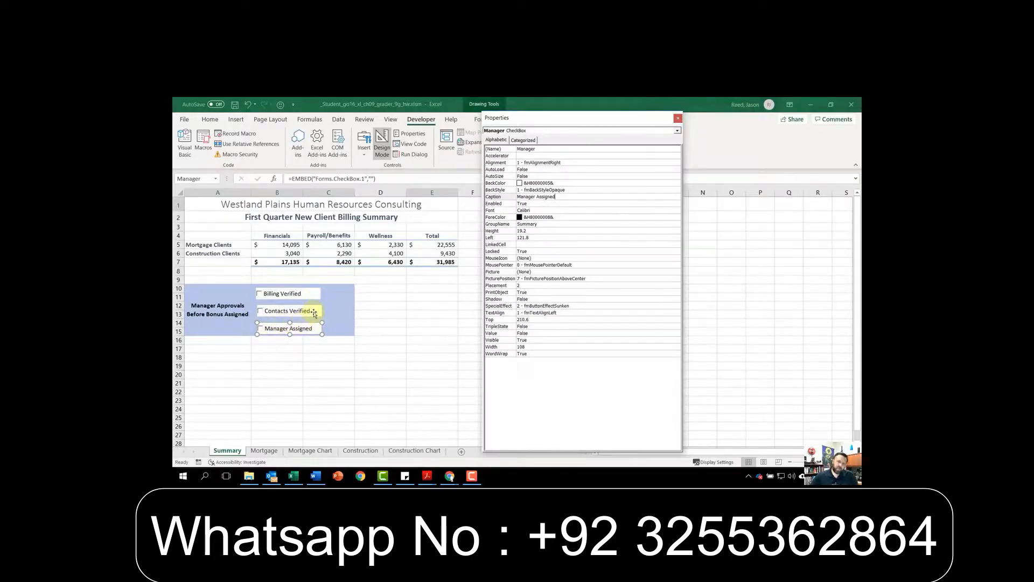
# Select all three check boxes together and set their height to 18 and width to 105
pyautogui.keyDown('ctrl'); pyautogui.click(314, 313); pyautogui.keyUp('ctrl')
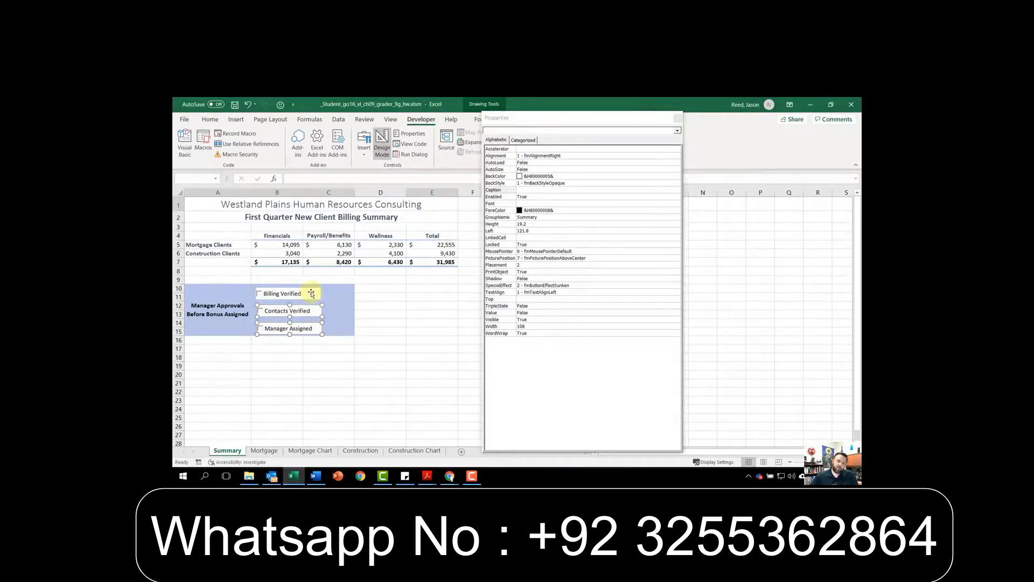
pyautogui.keyDown('ctrl'); pyautogui.click(311, 292); pyautogui.keyUp('ctrl')
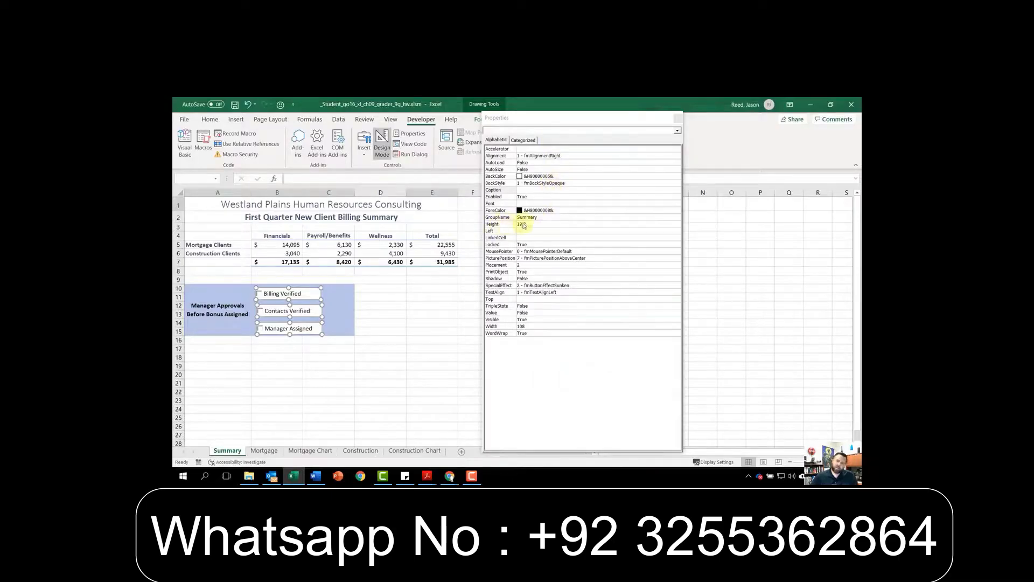
pyautogui.click(524, 225)
pyautogui.moveTo(530, 222); pyautogui.dragTo(510, 217)
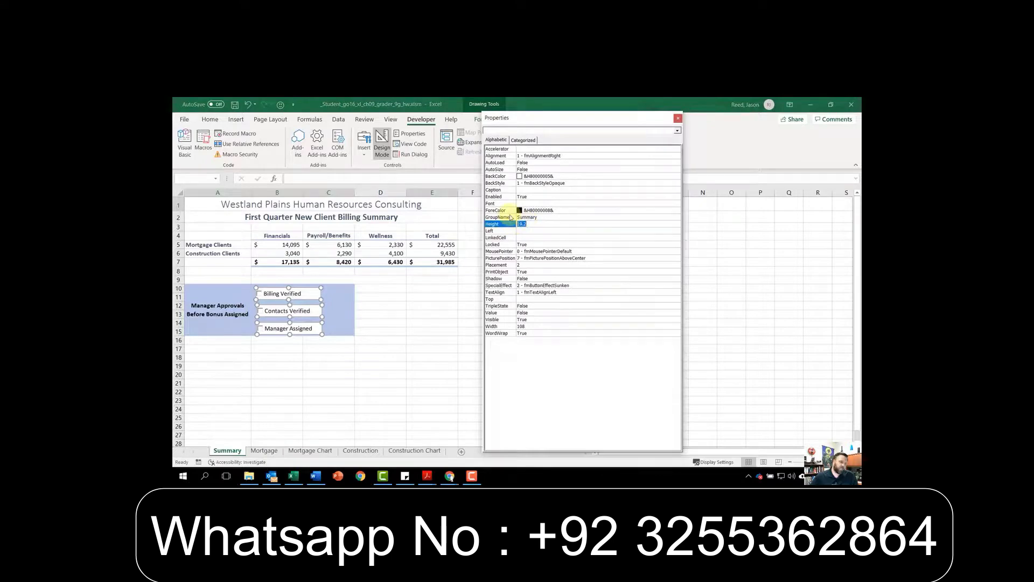
pyautogui.write('18')
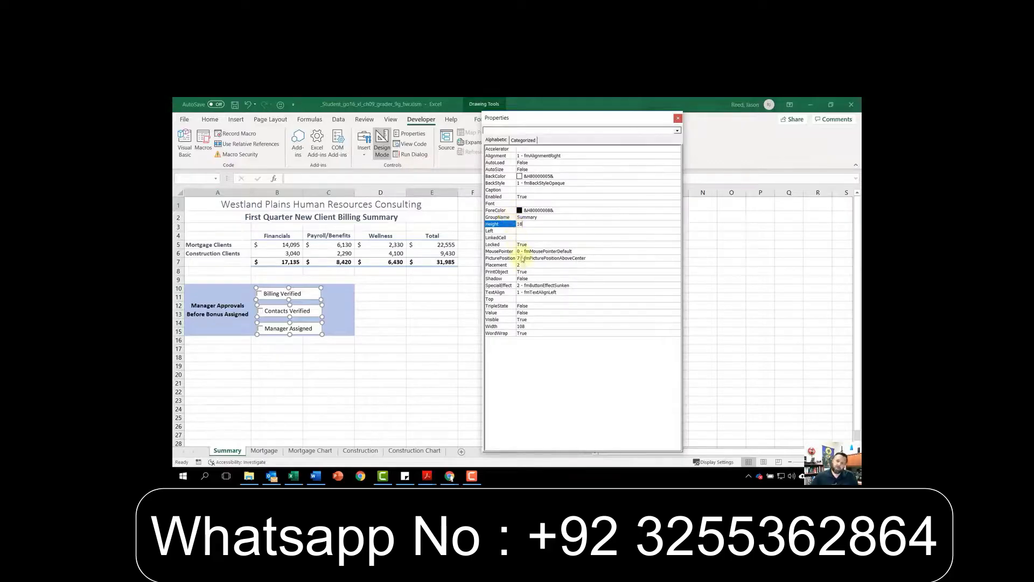
pyautogui.click(529, 326)
pyautogui.moveTo(531, 327); pyautogui.dragTo(508, 334)
pyautogui.write('105')
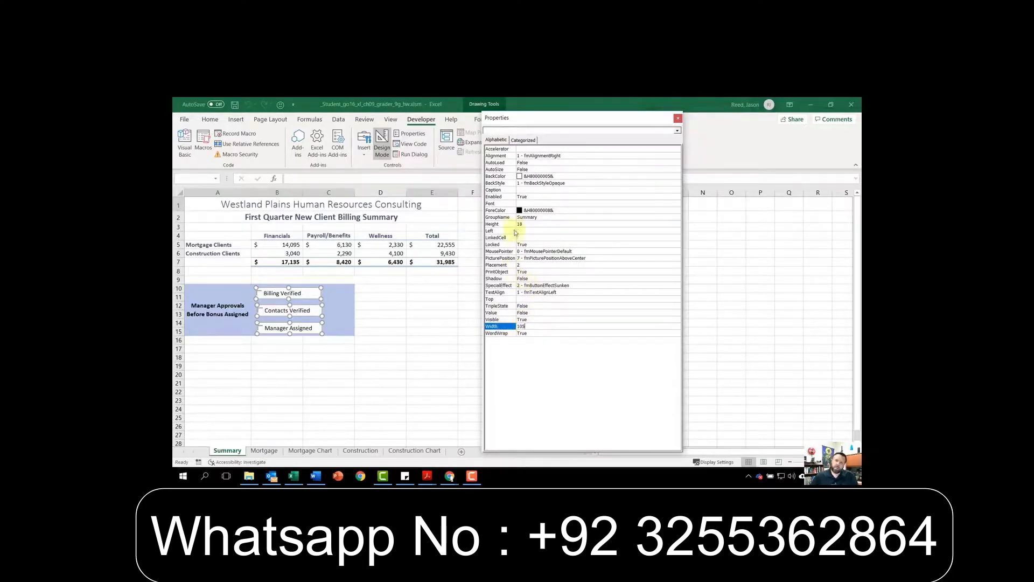
# Change the font style of the three selected check boxes to Bold Italic and close their properties
pyautogui.click(530, 205)
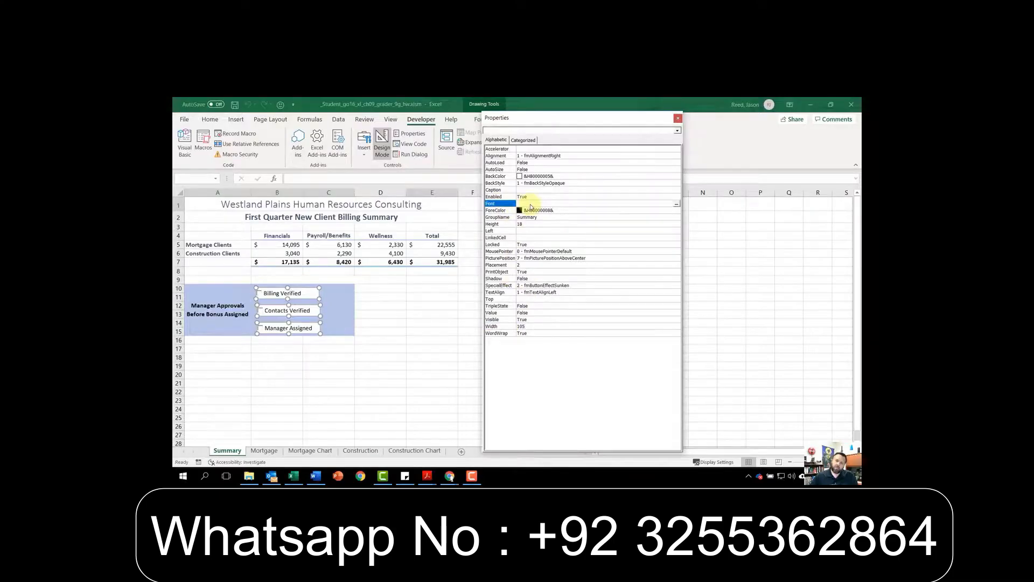
pyautogui.click(677, 205)
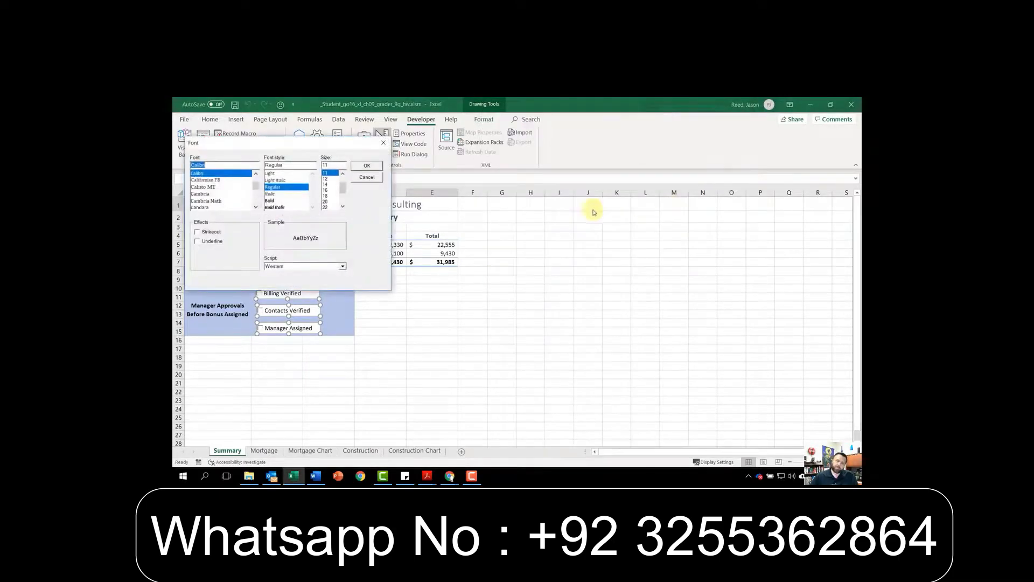
pyautogui.click(281, 208)
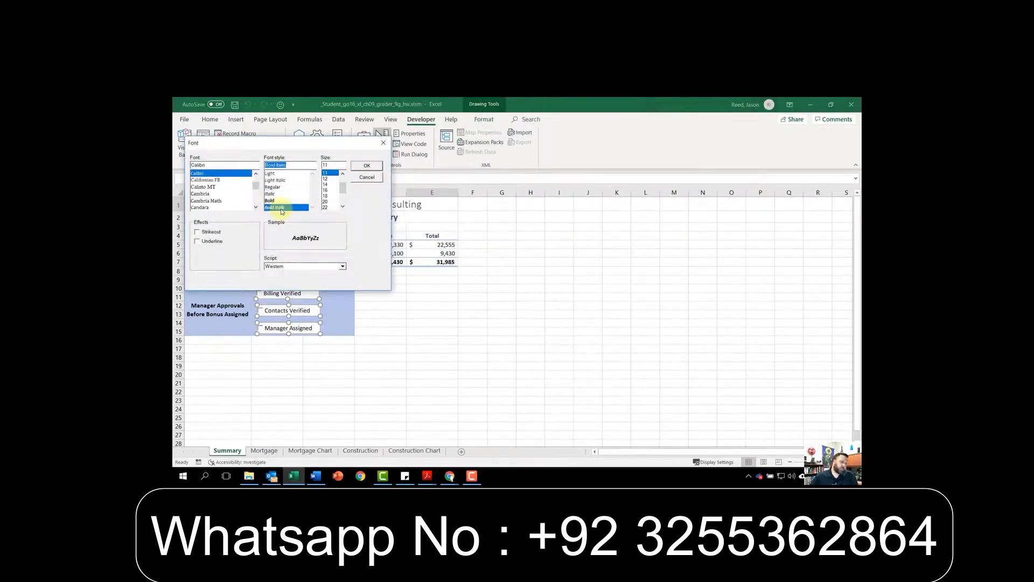
pyautogui.click(371, 167)
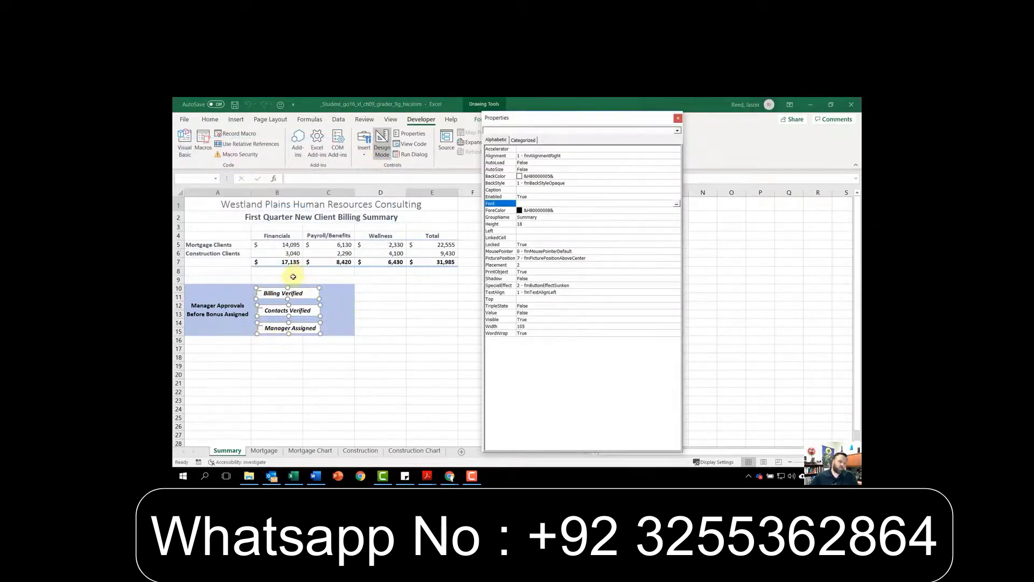
pyautogui.click(677, 118)
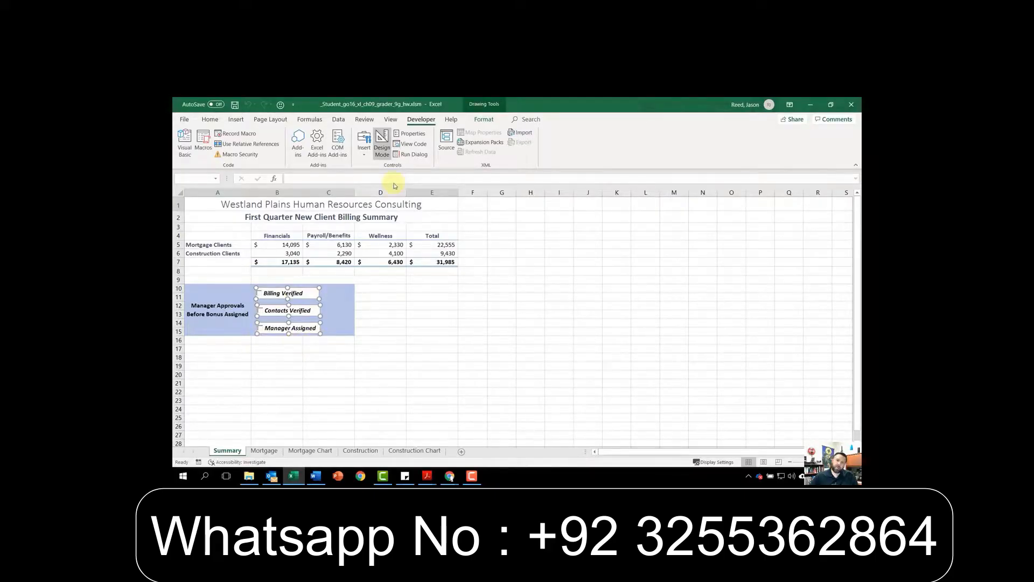
# Distribute the three selected check boxes vertically and align them left
pyautogui.click(492, 119)
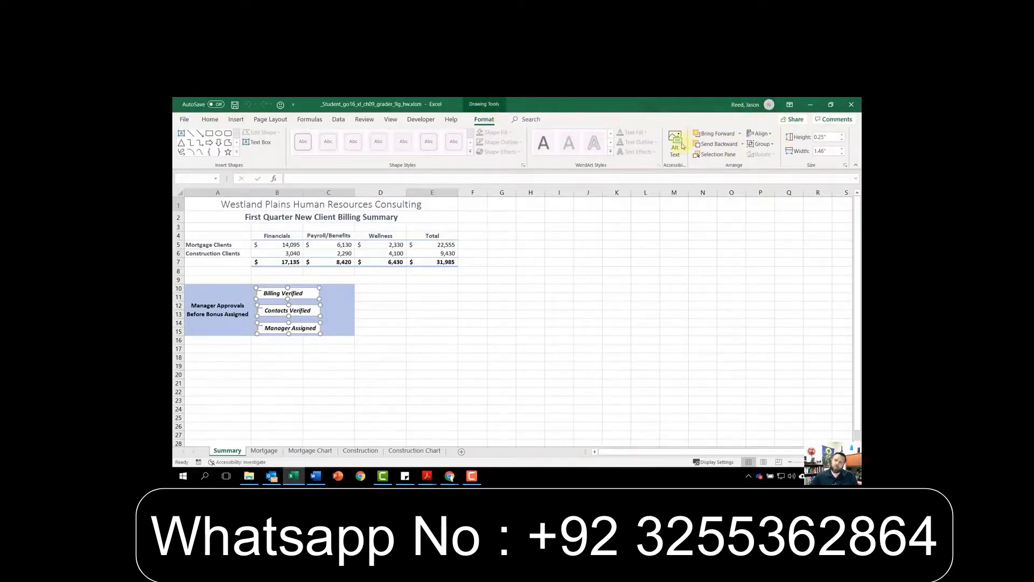
pyautogui.click(765, 134)
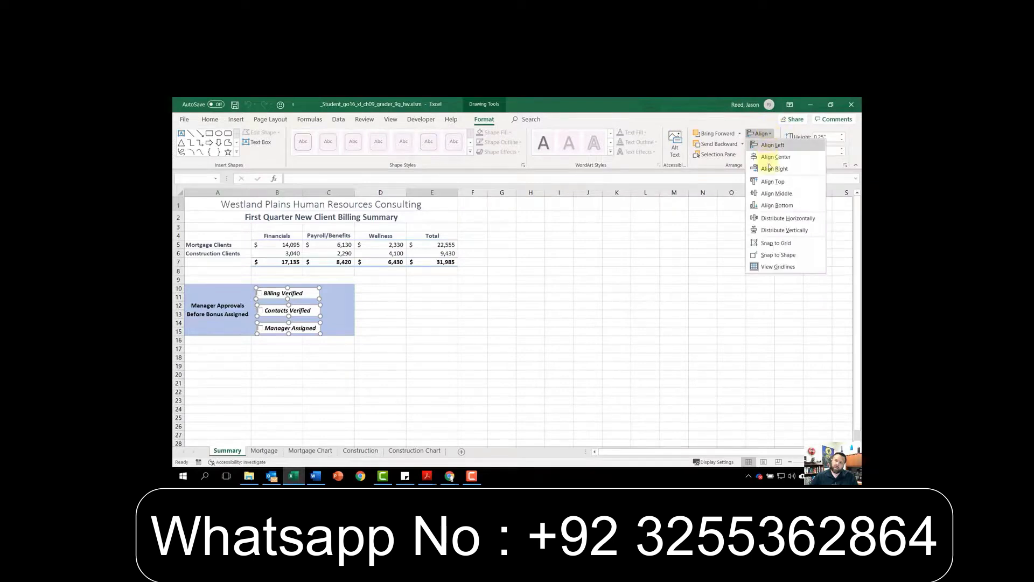
pyautogui.click(782, 231)
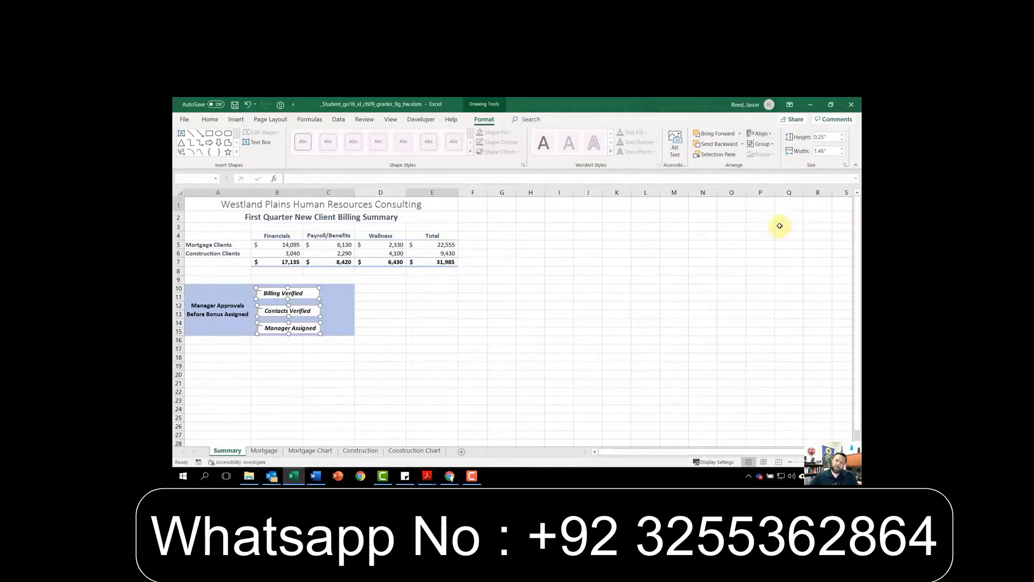
pyautogui.click(762, 133)
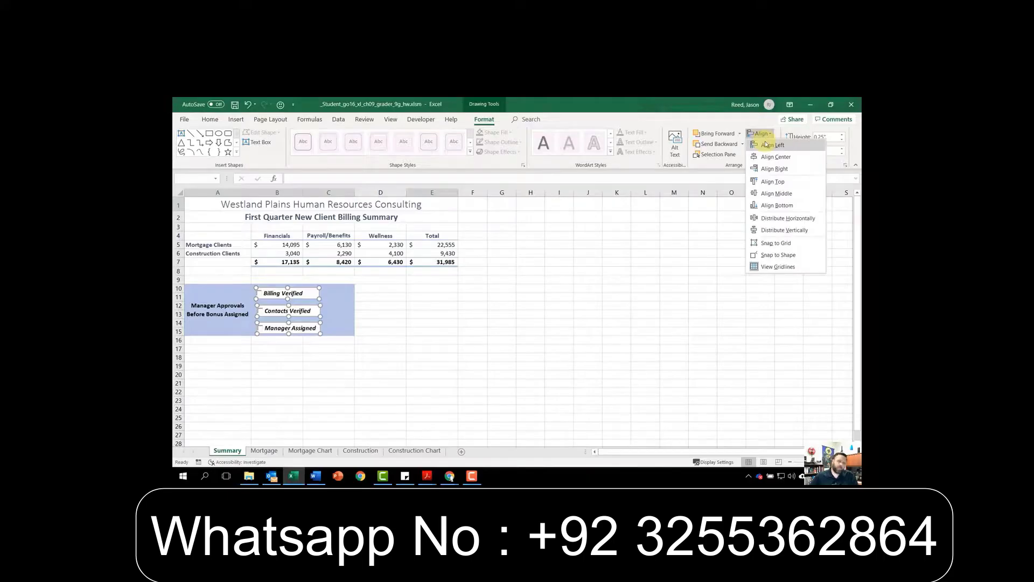
pyautogui.click(766, 144)
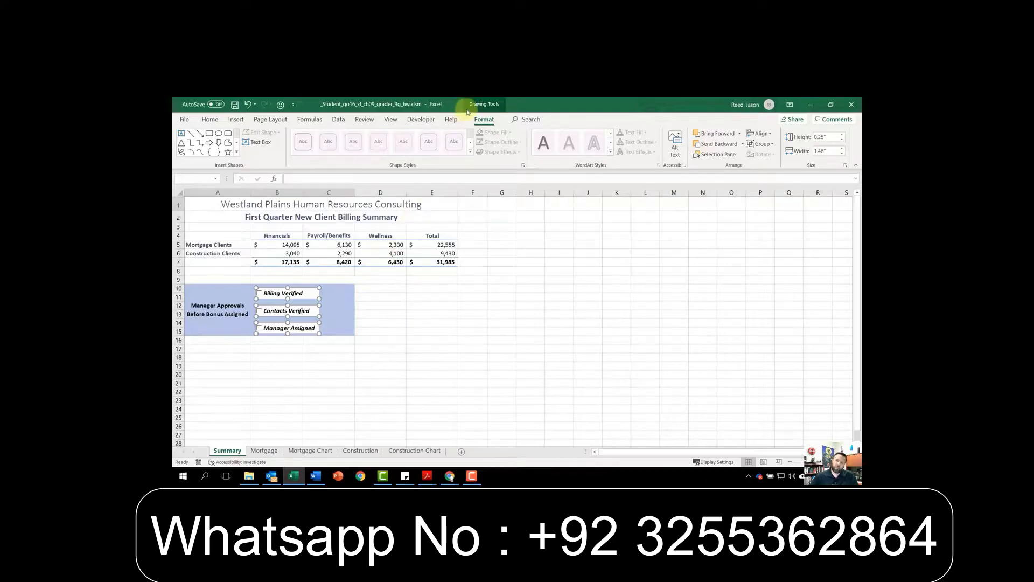
# Turn off Design Mode and tick the Billing Verified, Contacts Verified and Manager Assigned check boxes
pyautogui.click(420, 119)
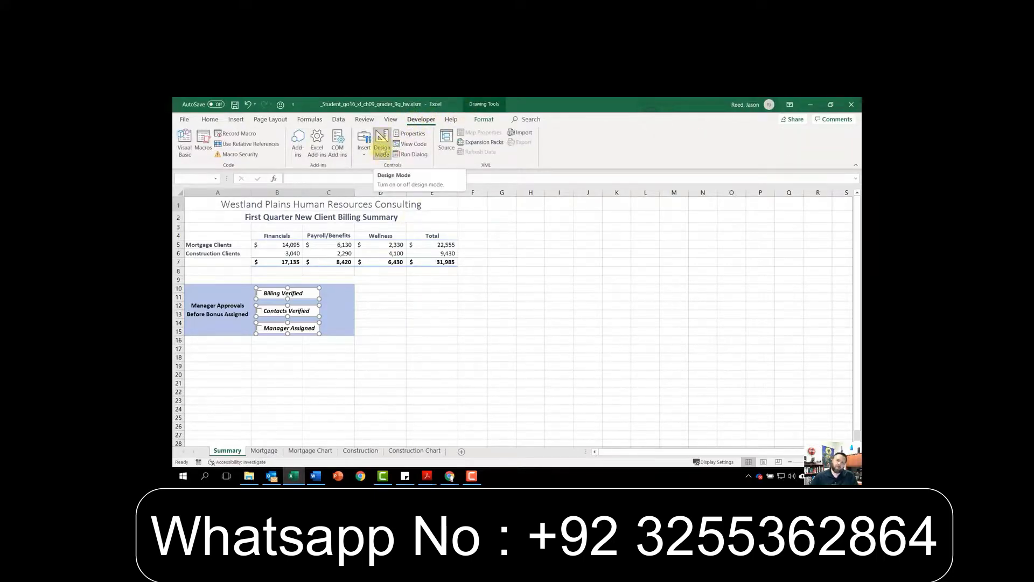
pyautogui.click(382, 149)
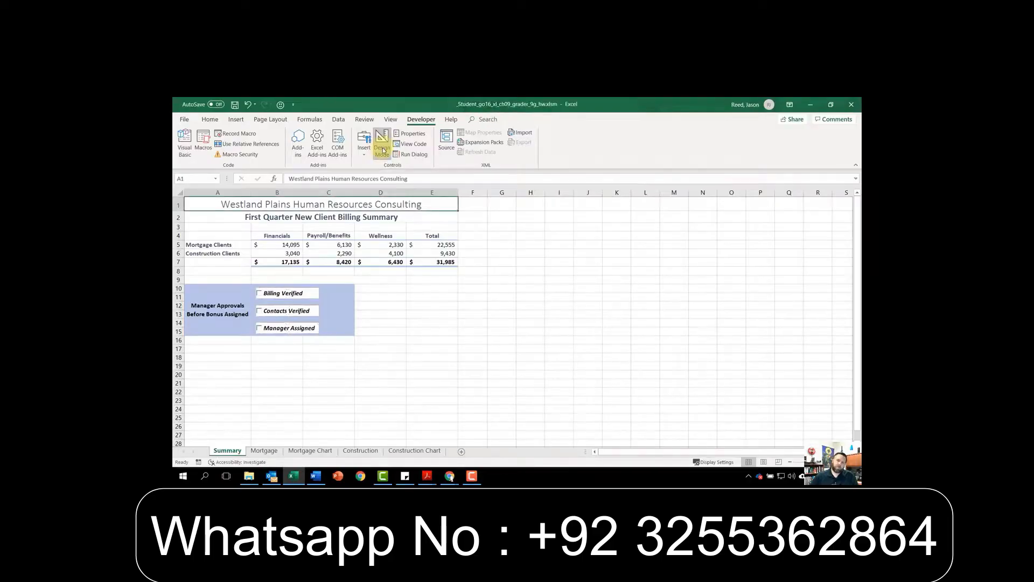
pyautogui.click(259, 294)
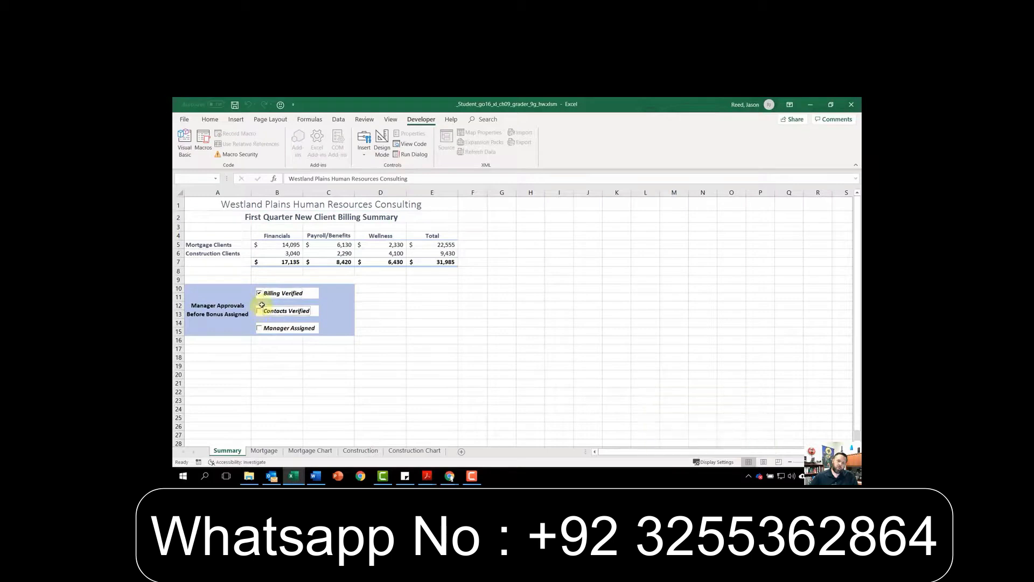
pyautogui.click(259, 328)
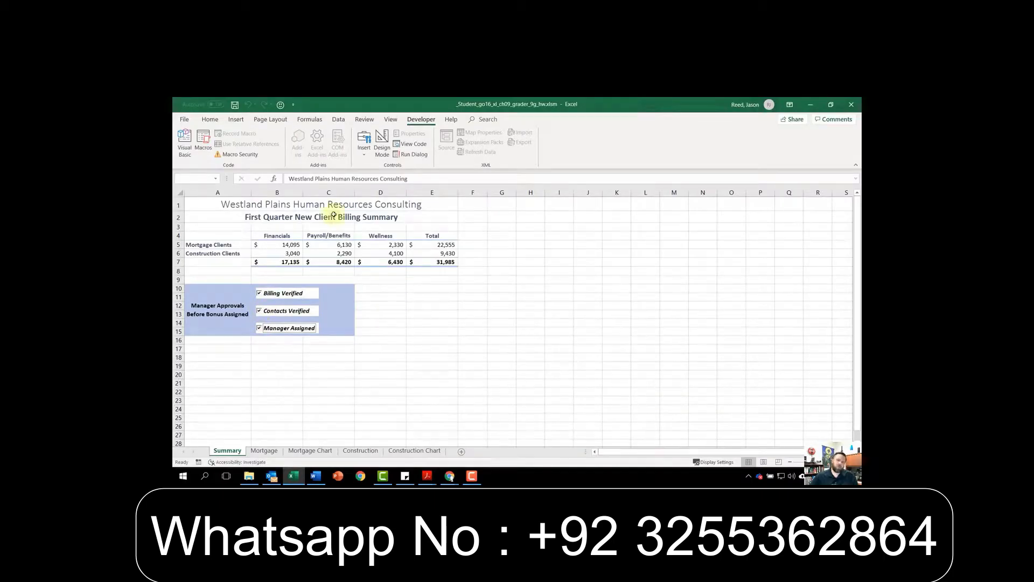
# Show all document properties of the workbook, then enter the tags "billing summary" and the subject "CGS"
pyautogui.click(184, 119)
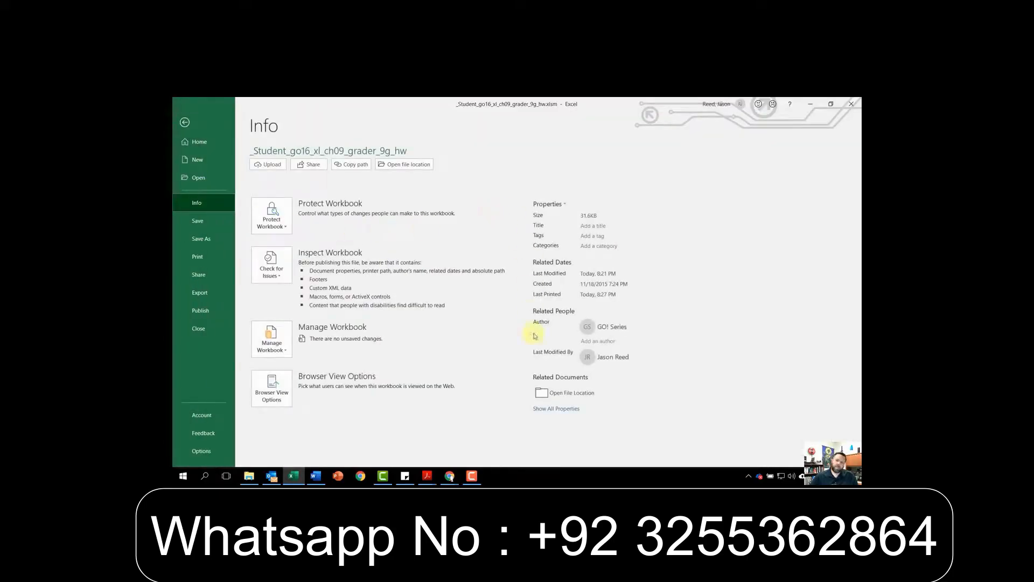
pyautogui.click(566, 409)
pyautogui.click(580, 237)
pyautogui.write('billing')
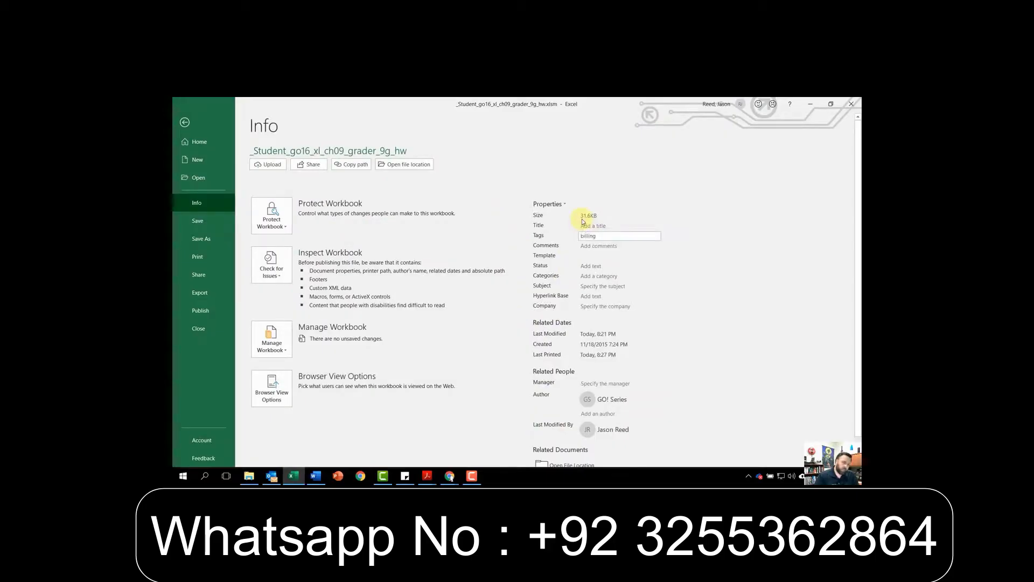
pyautogui.write(' summary')
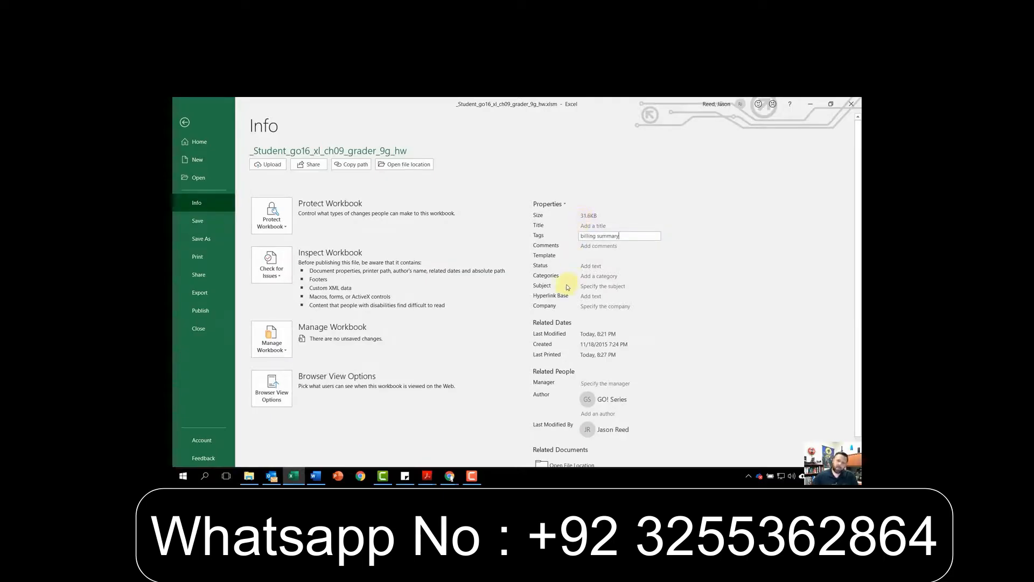
pyautogui.click(590, 287)
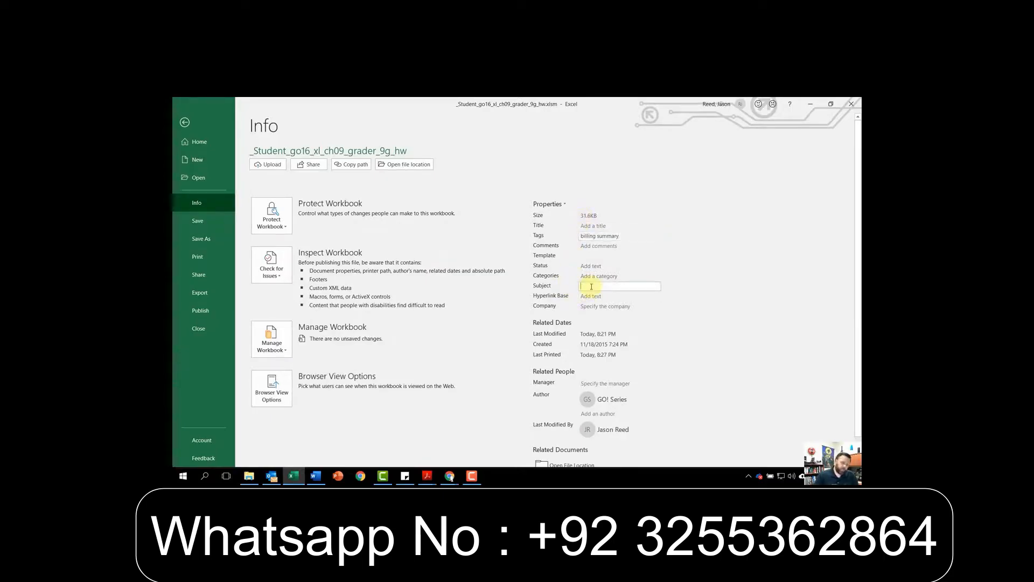
pyautogui.write('CGS')
# Remove the existing GO! Series author from the document properties and enter the account owner's name as author
pyautogui.rightClick(608, 402)
pyautogui.click(636, 421)
pyautogui.click(596, 396)
pyautogui.write('Jason Reed')
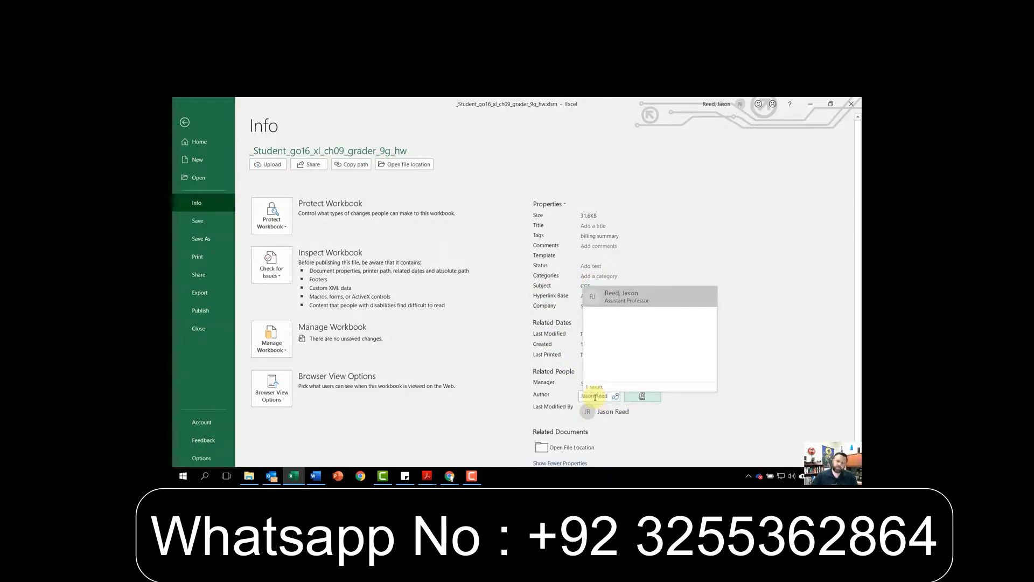
pyautogui.click(625, 297)
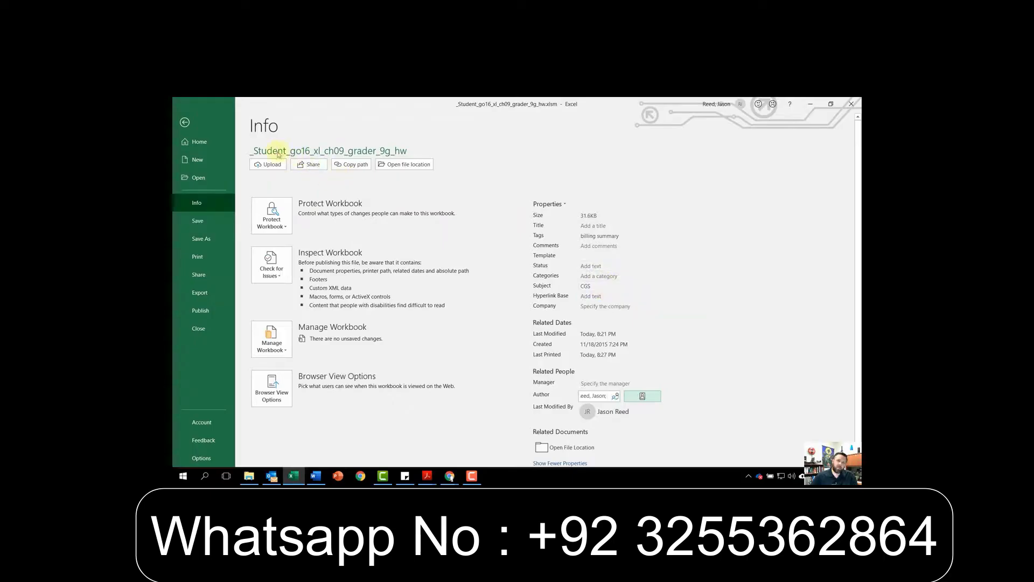
# Save the workbook and remove the custom smiley-face command from the Quick Access Toolbar
pyautogui.click(210, 225)
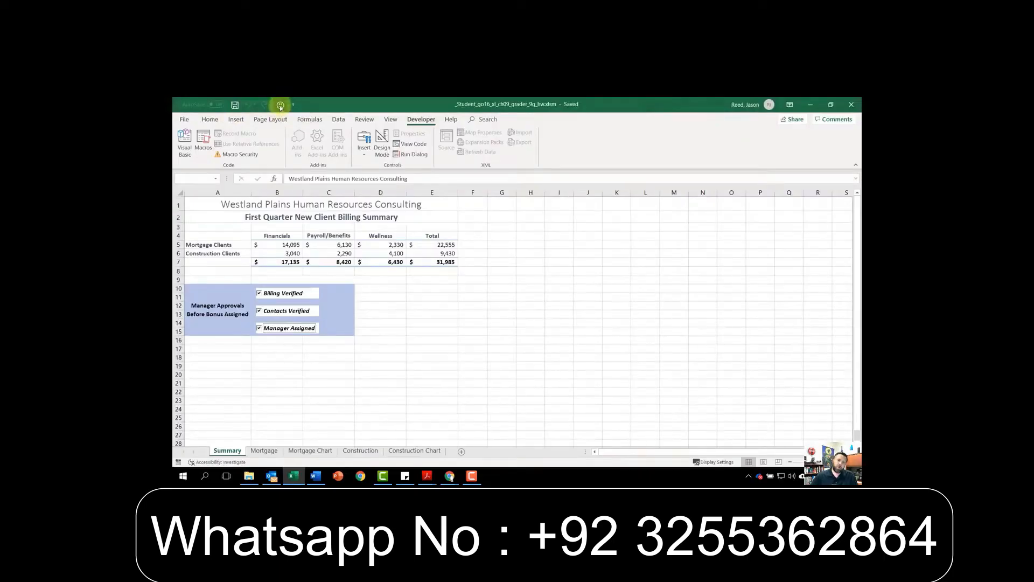
pyautogui.rightClick(280, 107)
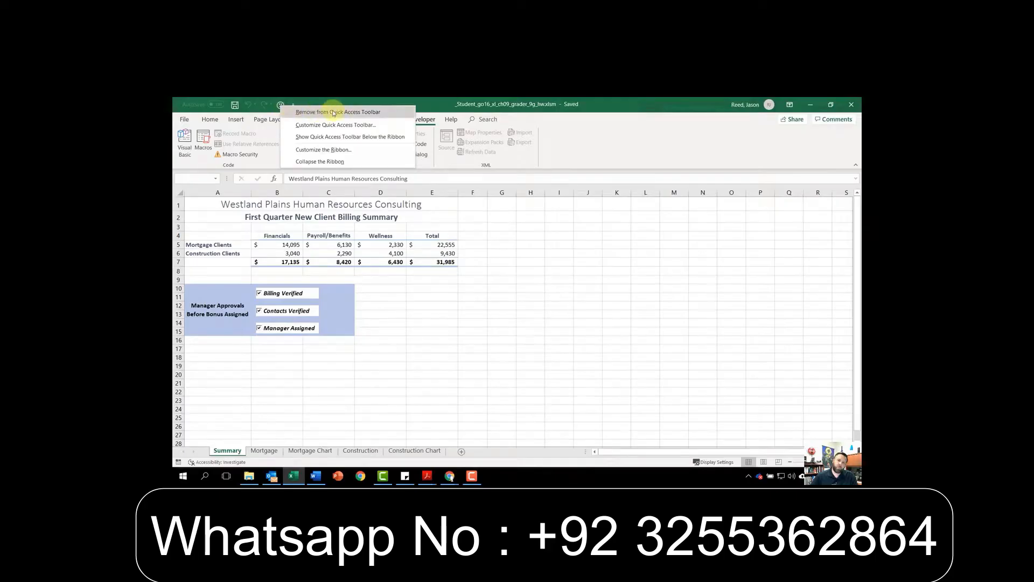
pyautogui.click(356, 112)
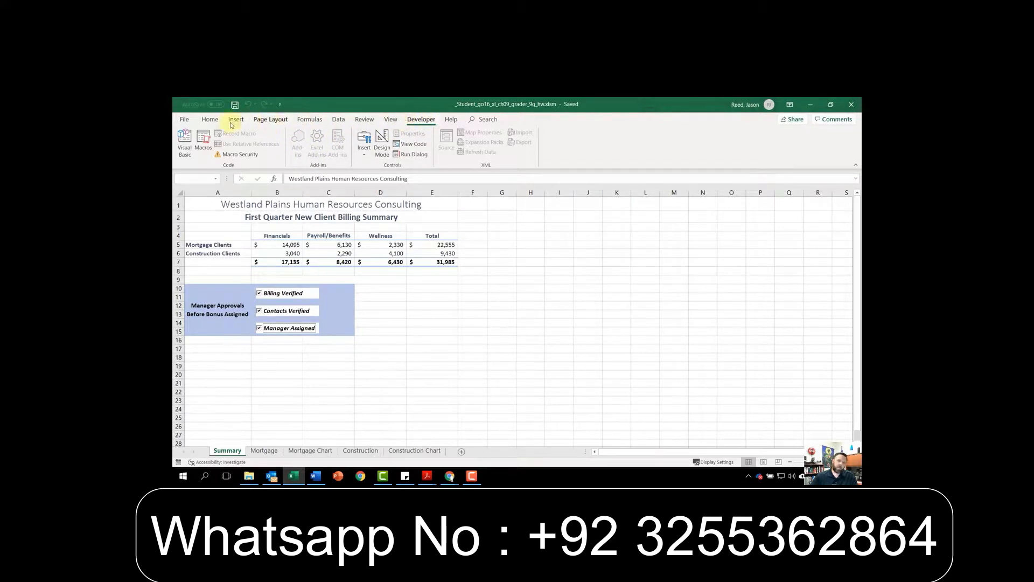
# Open the Chart_Setup macro code, copy its comment lines from the macro name through the keyboard shortcut, and close the Visual Basic editor
pyautogui.click(203, 145)
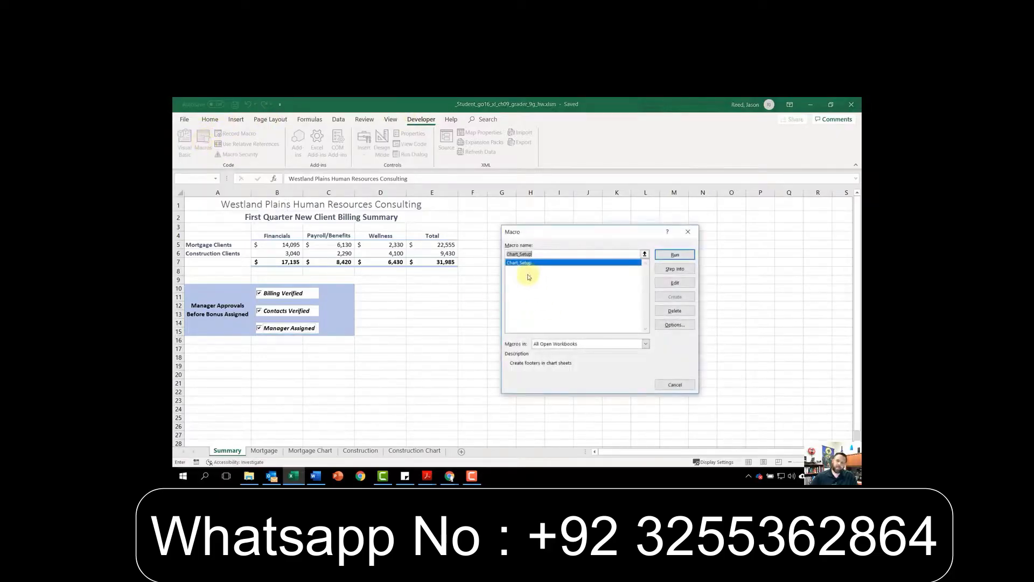
pyautogui.click(675, 283)
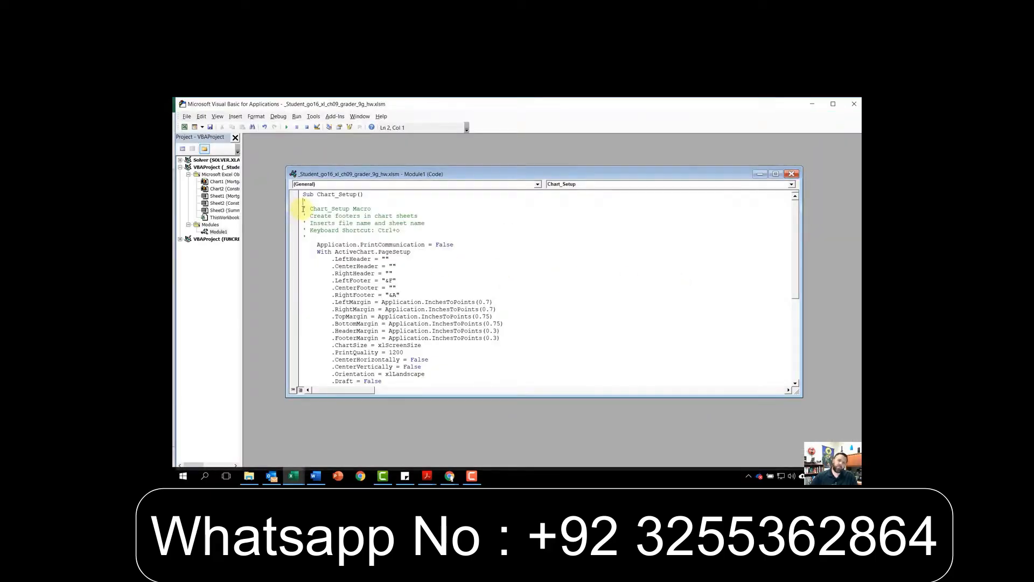
pyautogui.moveTo(302, 209); pyautogui.dragTo(403, 232)
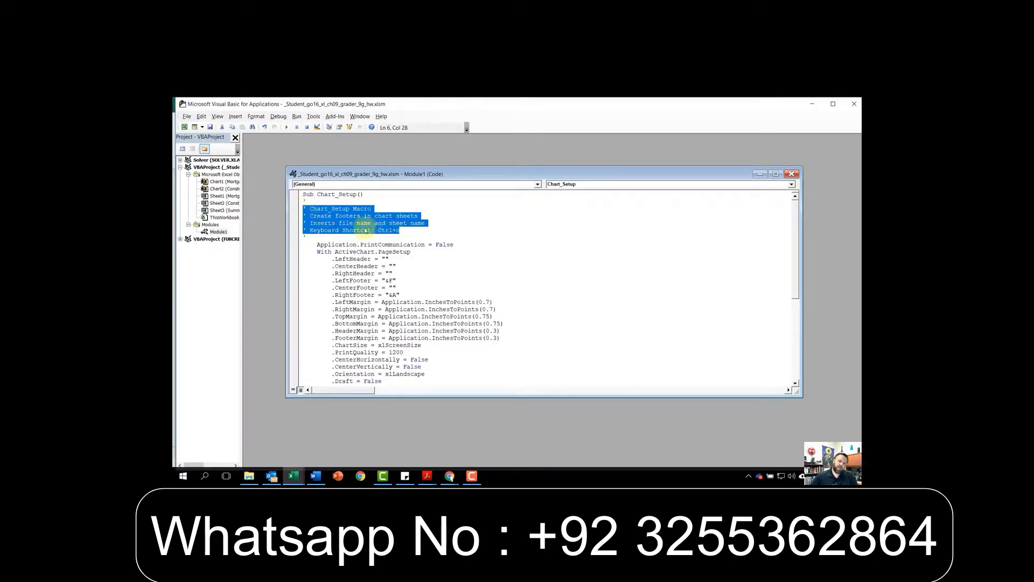
pyautogui.rightClick(327, 213)
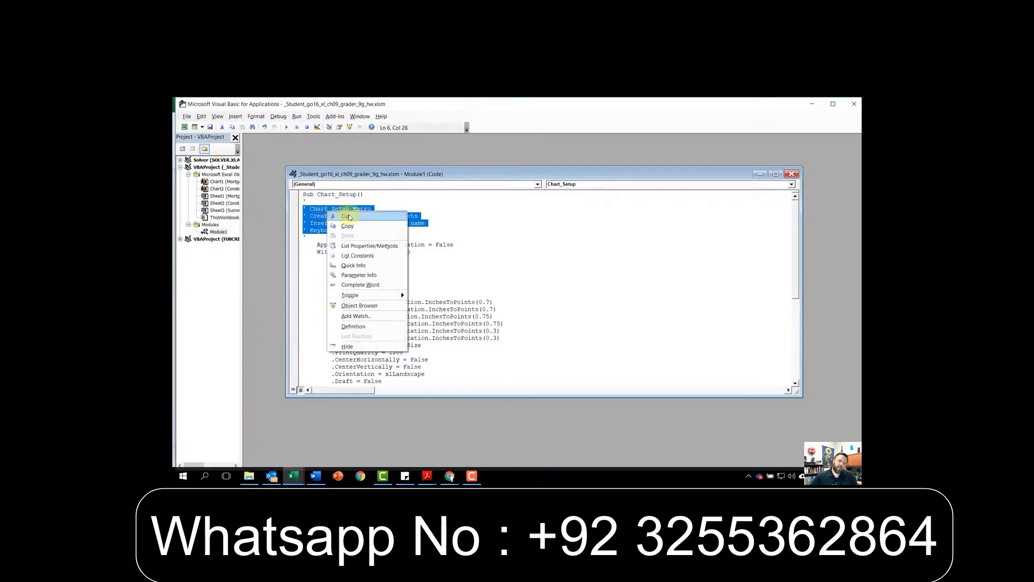
pyautogui.click(353, 227)
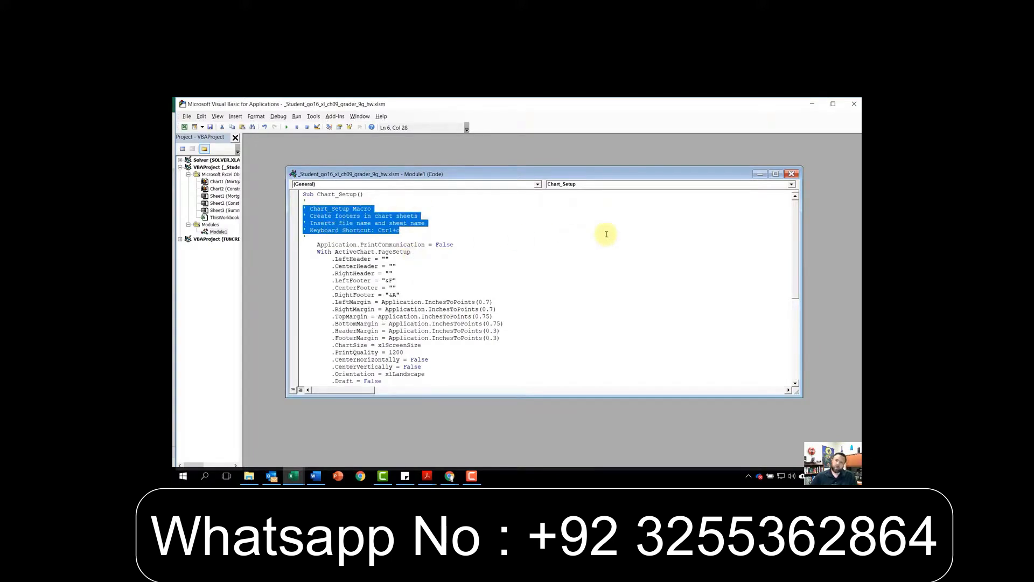
pyautogui.click(791, 174)
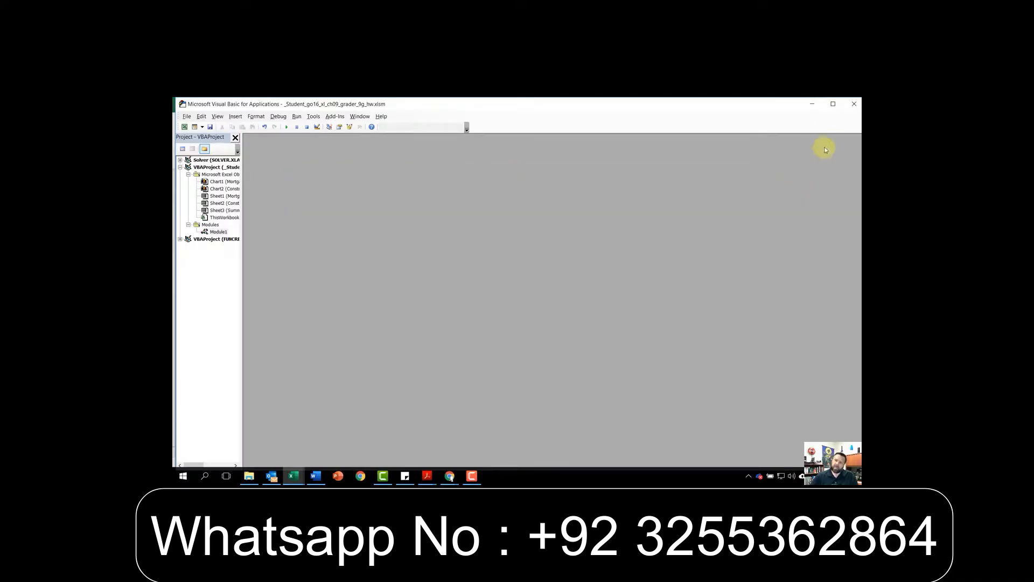
pyautogui.click(848, 107)
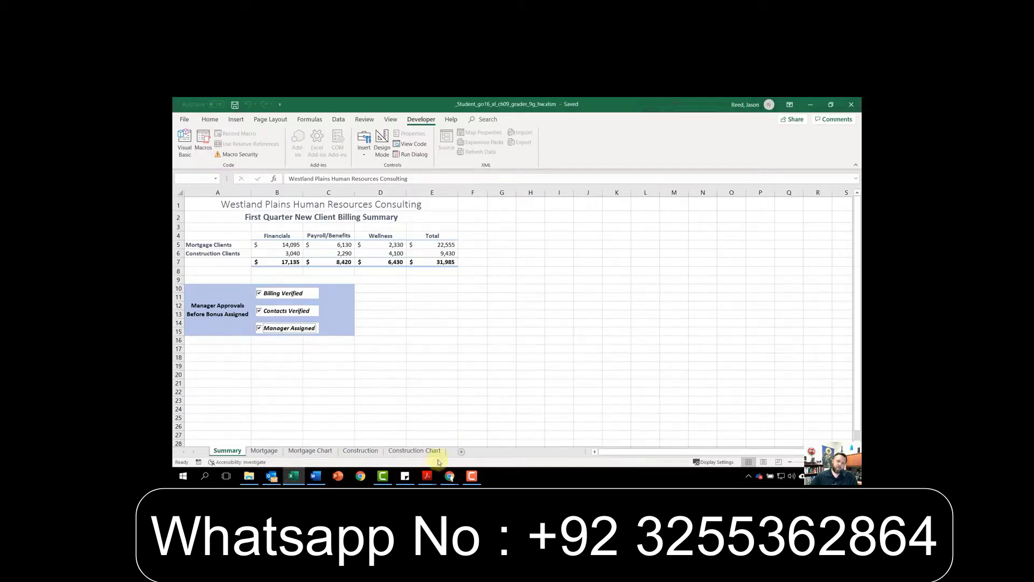
# Insert a new worksheet next to the Summary sheet and rename it "Macro"
pyautogui.click(462, 454)
pyautogui.moveTo(462, 454); pyautogui.dragTo(271, 451)
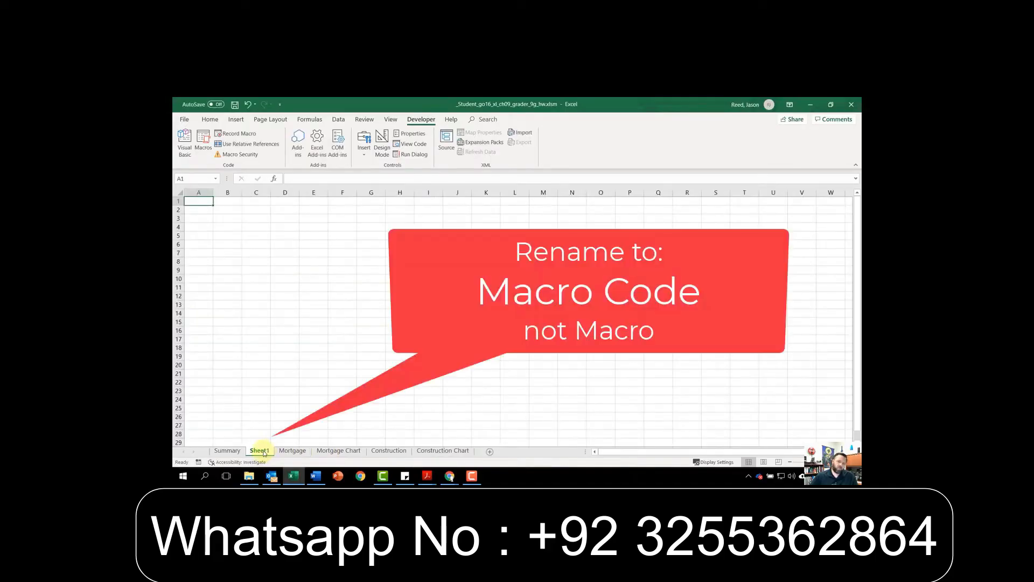
pyautogui.rightClick(264, 452)
pyautogui.click(286, 361)
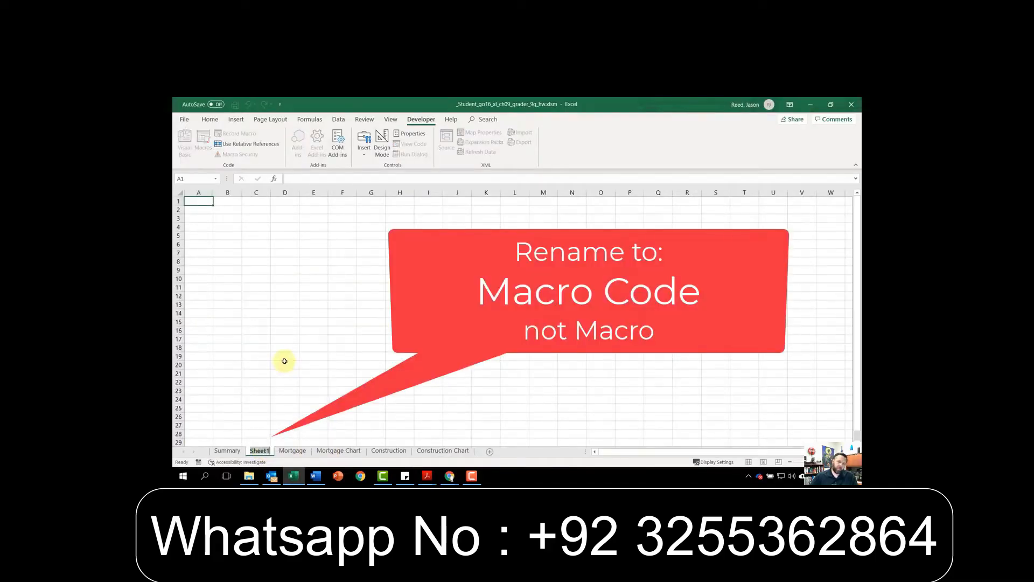
pyautogui.write('Mac')
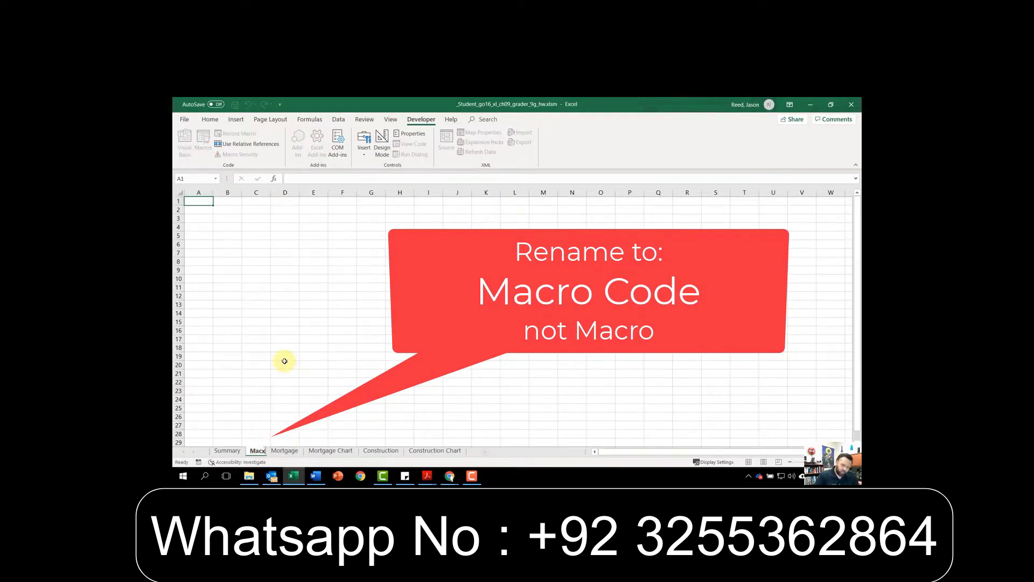
pyautogui.write('ro')
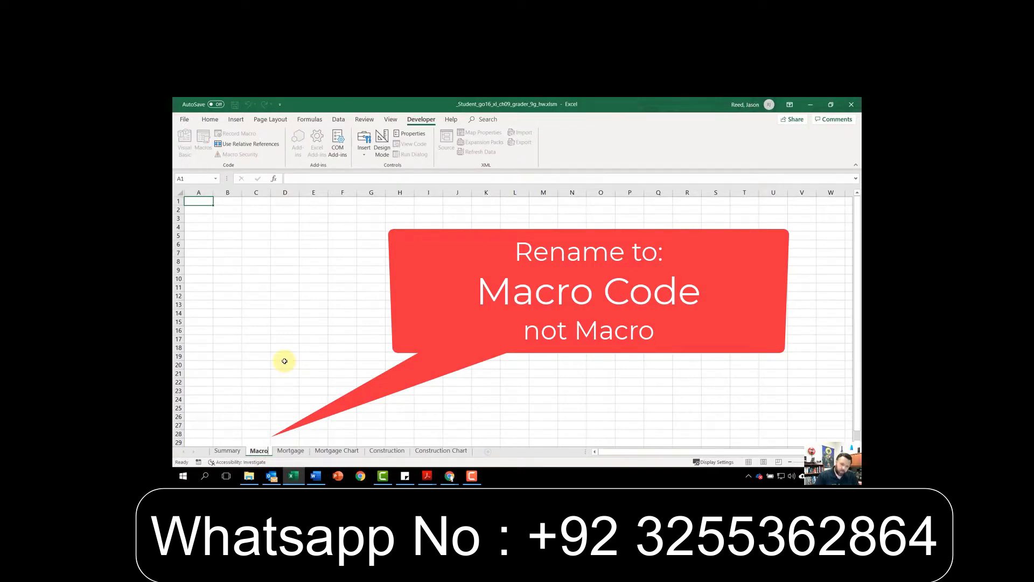
# Paste the copied macro comment lines into cell A1 and move the Macro sheet to the end of the workbook after Construction Chart
pyautogui.click(193, 201)
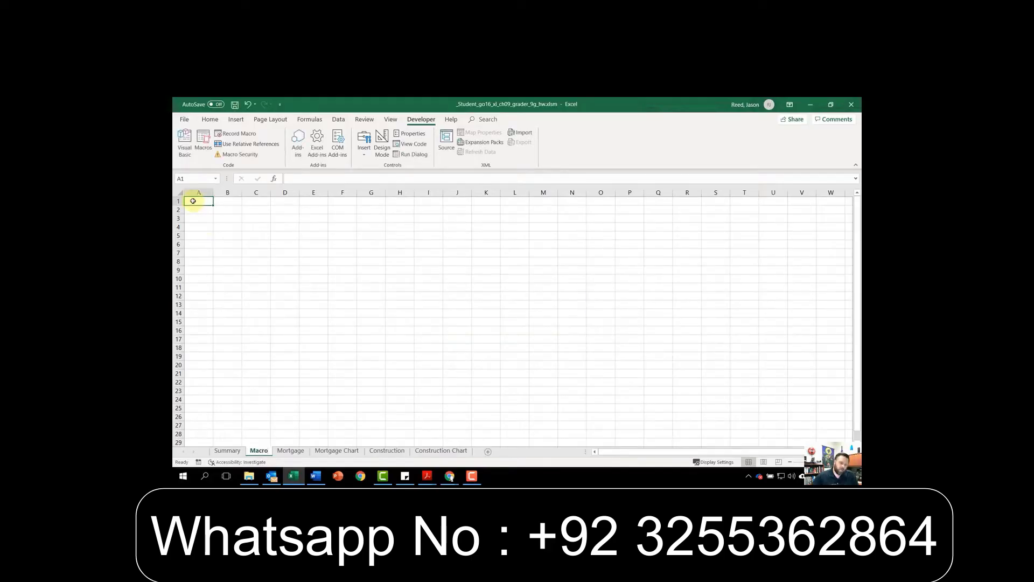
pyautogui.hotkey('ctrl', 'v')
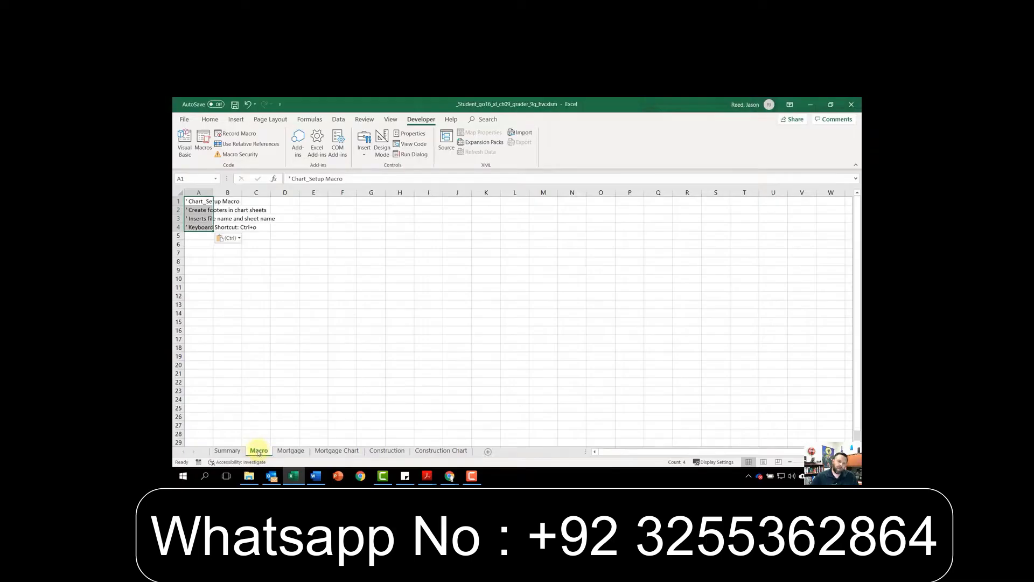
pyautogui.moveTo(266, 452); pyautogui.dragTo(481, 453)
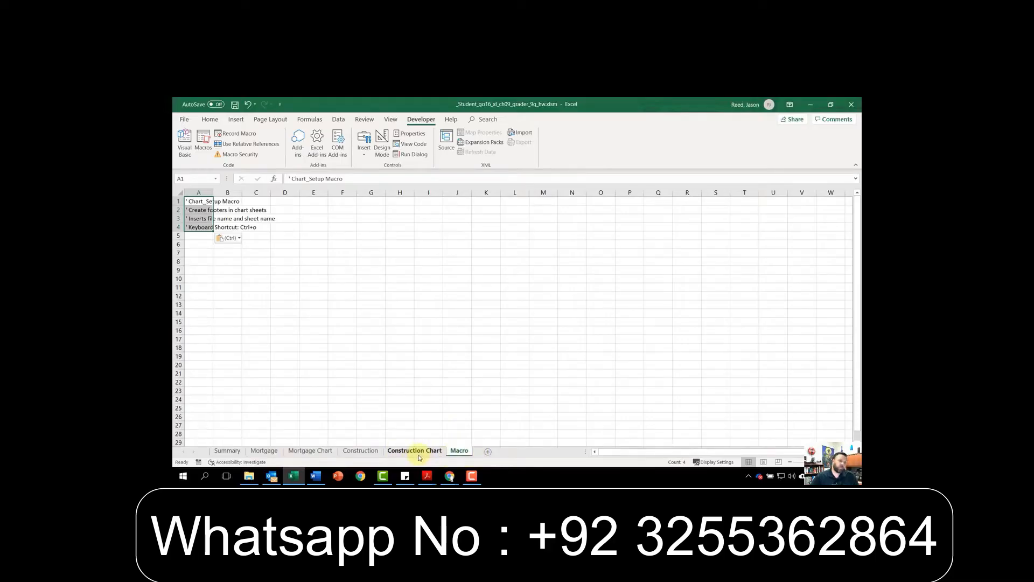
# With Summary as the active sheet, save over _Student_go16_xl_ch09_grader_9g_hw.xlsx as a macro-free Excel Workbook, and close it with changes saved
pyautogui.click(233, 452)
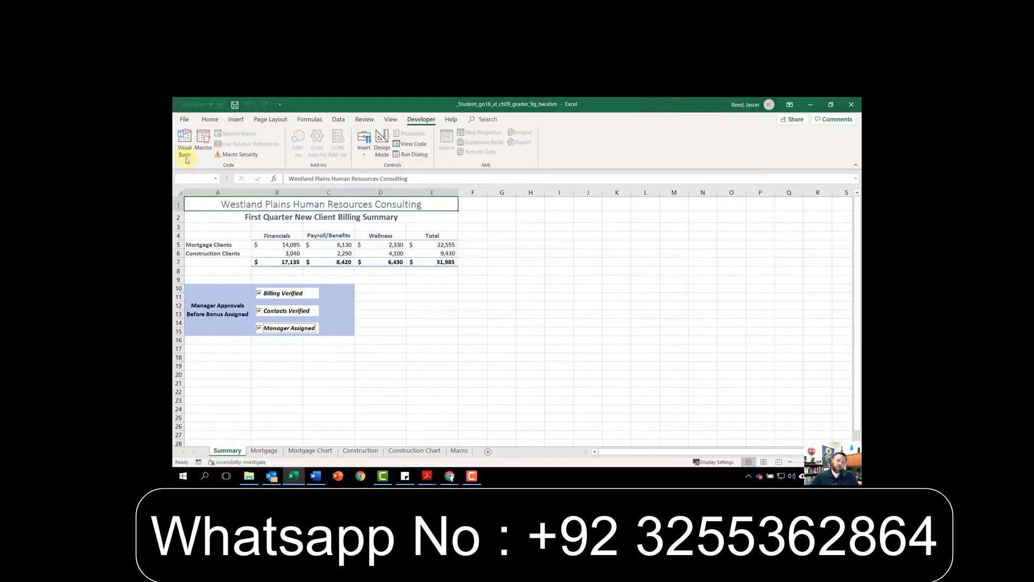
pyautogui.click(185, 120)
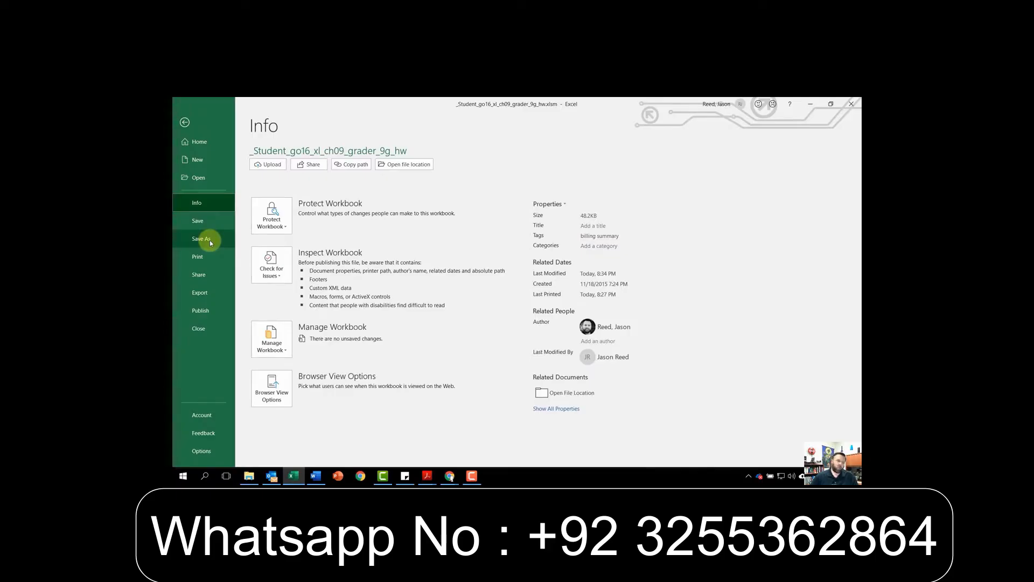
pyautogui.click(198, 240)
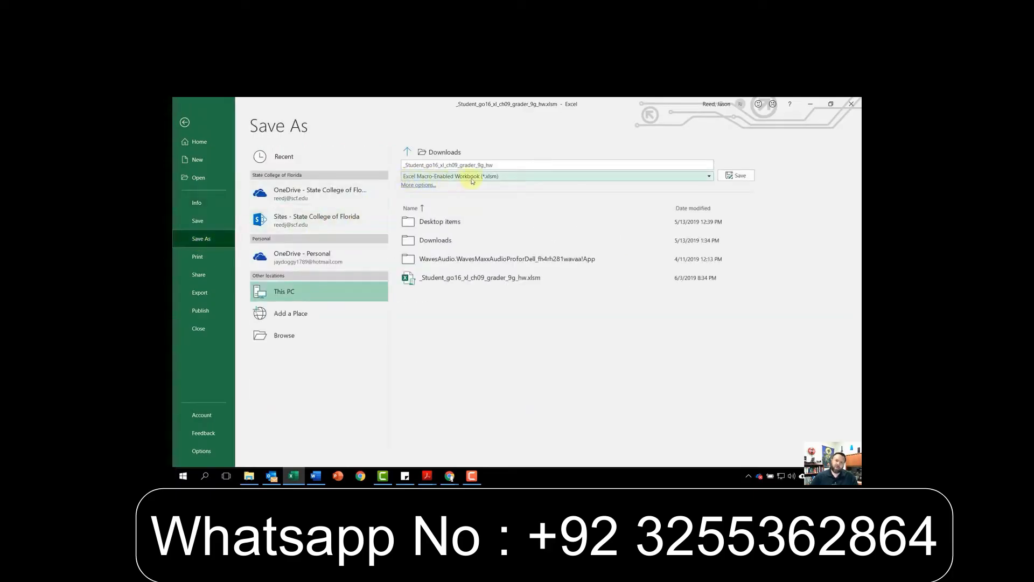
pyautogui.click(709, 178)
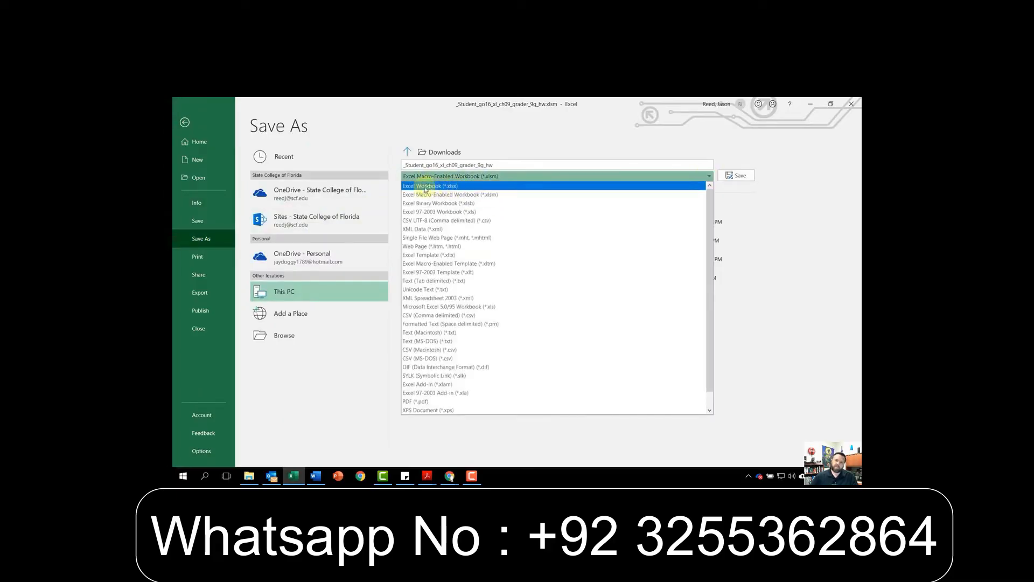
pyautogui.click(440, 186)
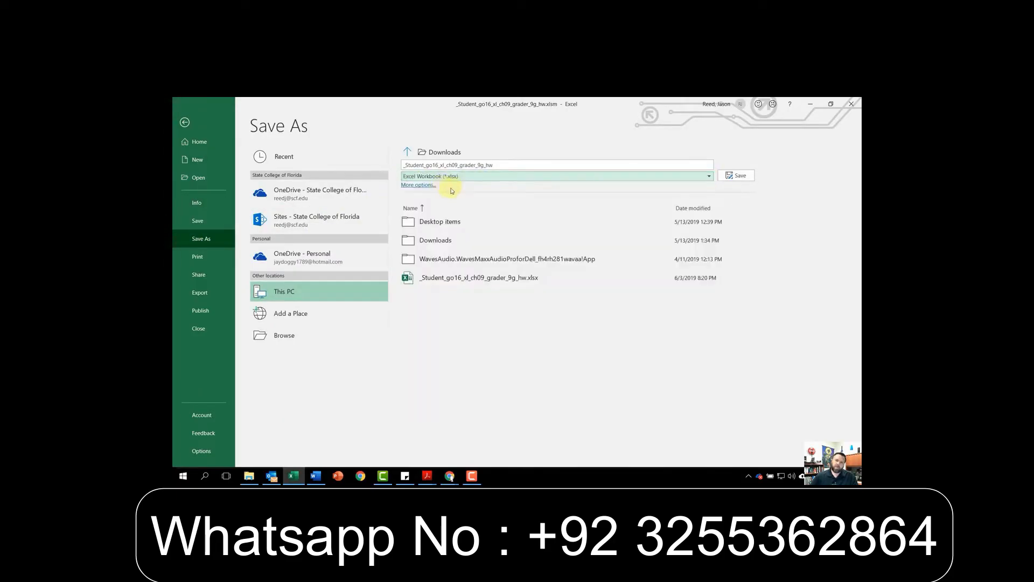
pyautogui.click(740, 176)
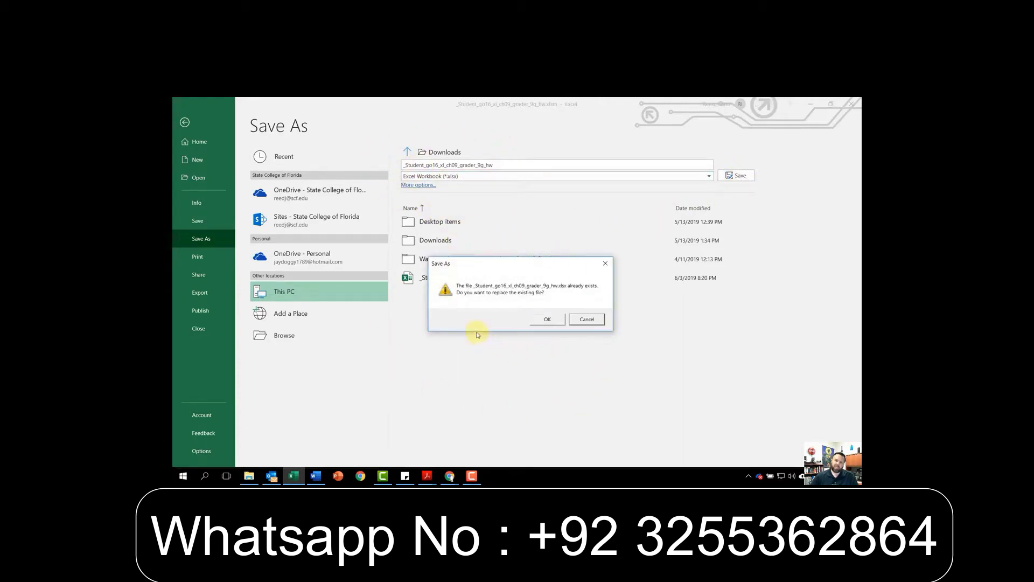
pyautogui.click(543, 321)
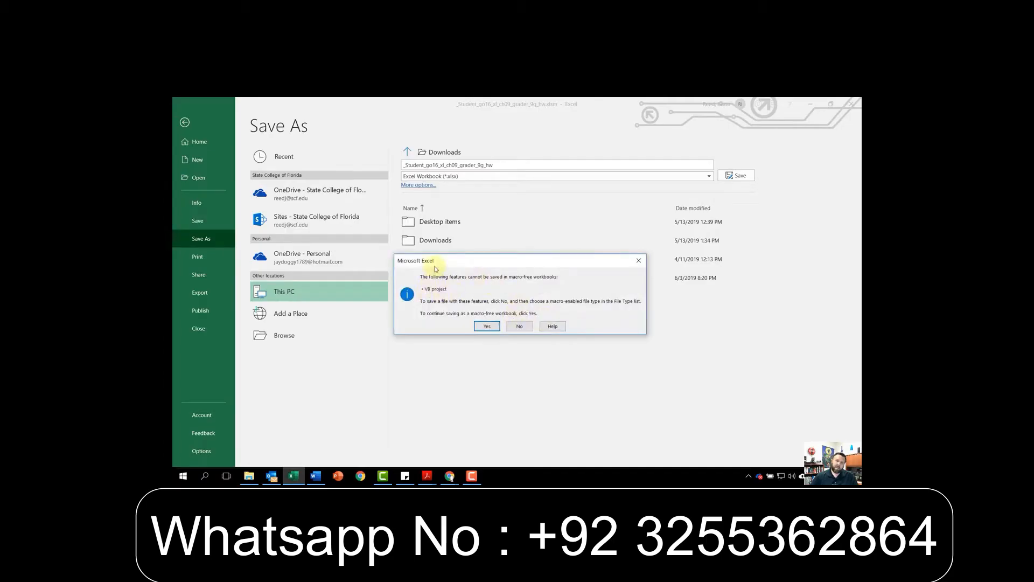
pyautogui.click(487, 326)
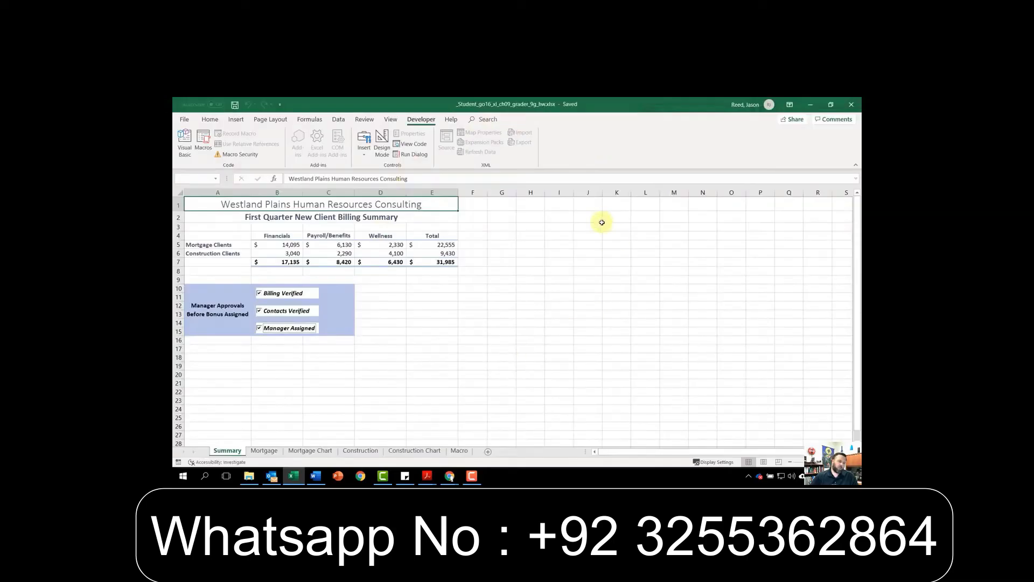
pyautogui.click(852, 105)
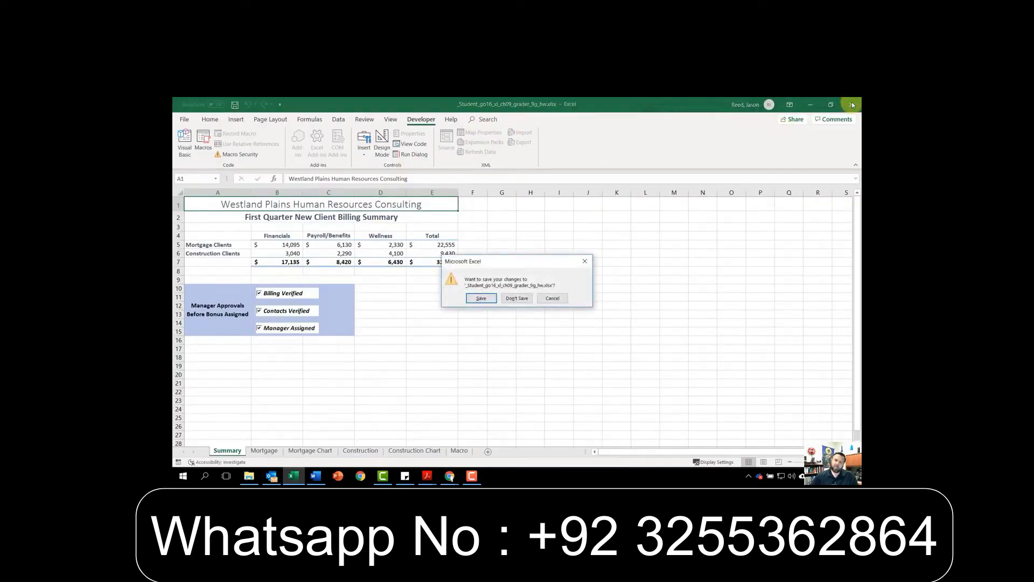
pyautogui.click(482, 299)
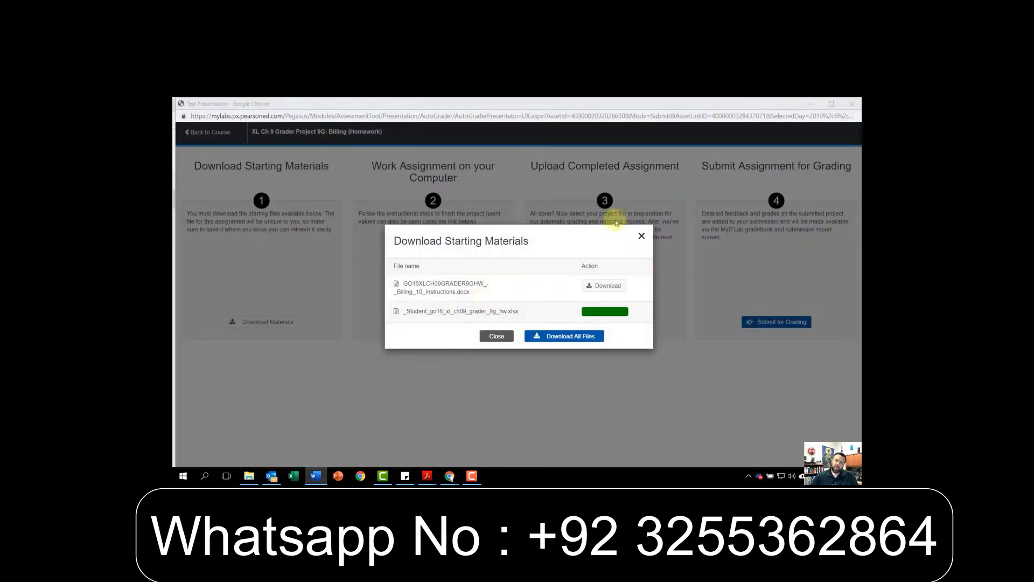
# On the Chrome assignment page, dismiss the starting materials dialog, upload _Student_go16_xl_ch09_grader_9g_hw.xlsx, and submit it for grading
pyautogui.click(642, 235)
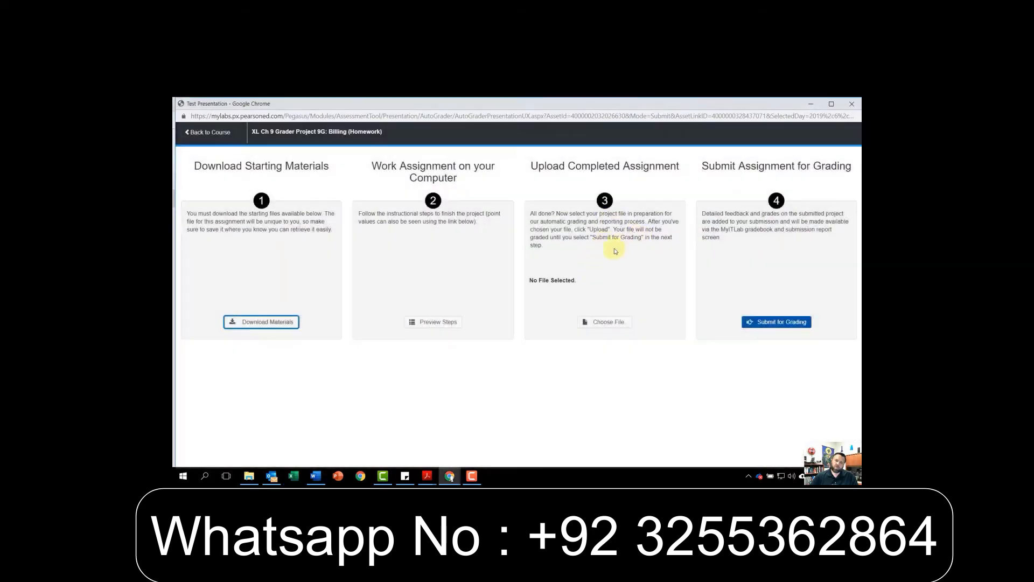
pyautogui.click(620, 326)
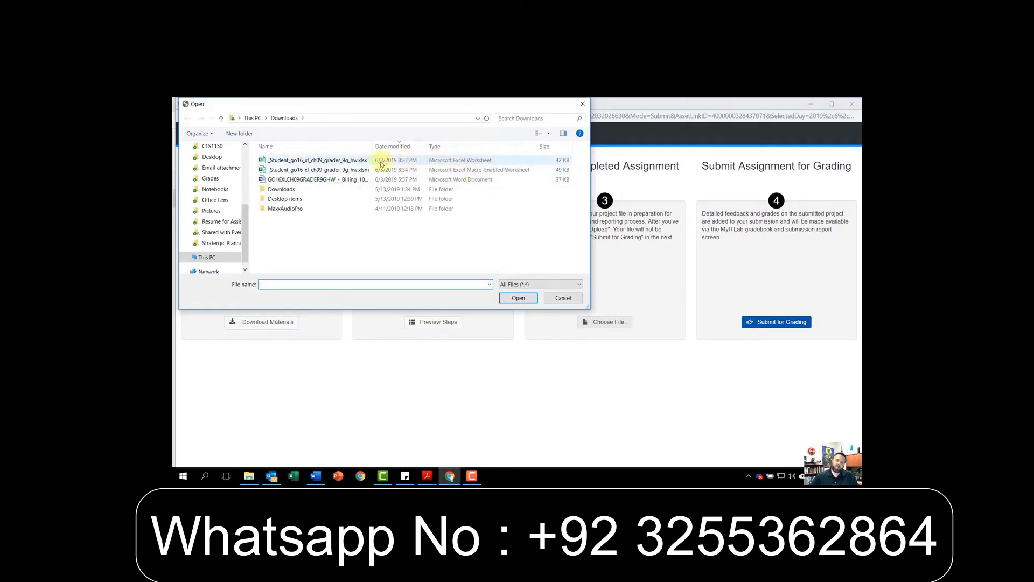
pyautogui.click(335, 161)
pyautogui.click(518, 298)
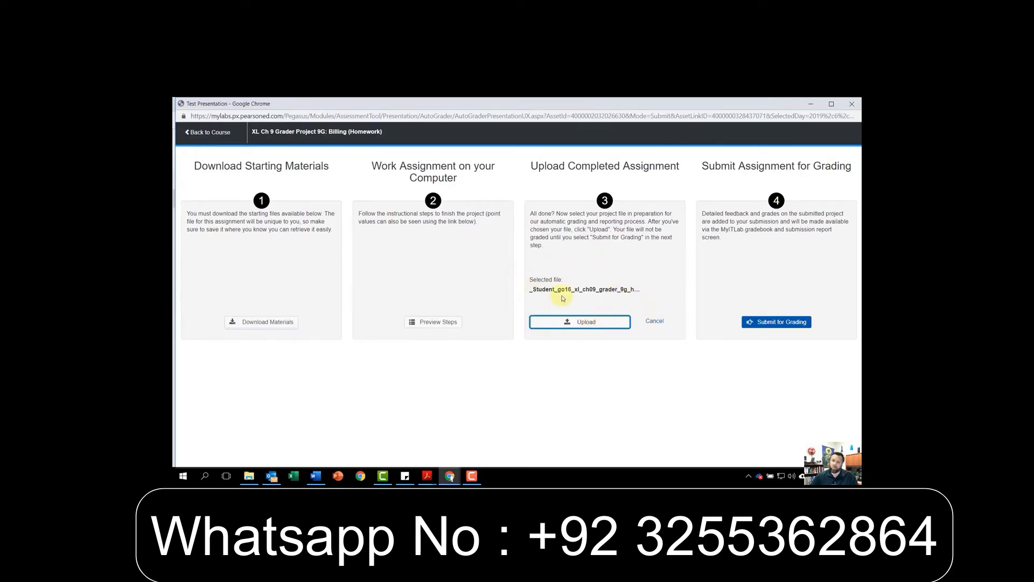
pyautogui.click(597, 324)
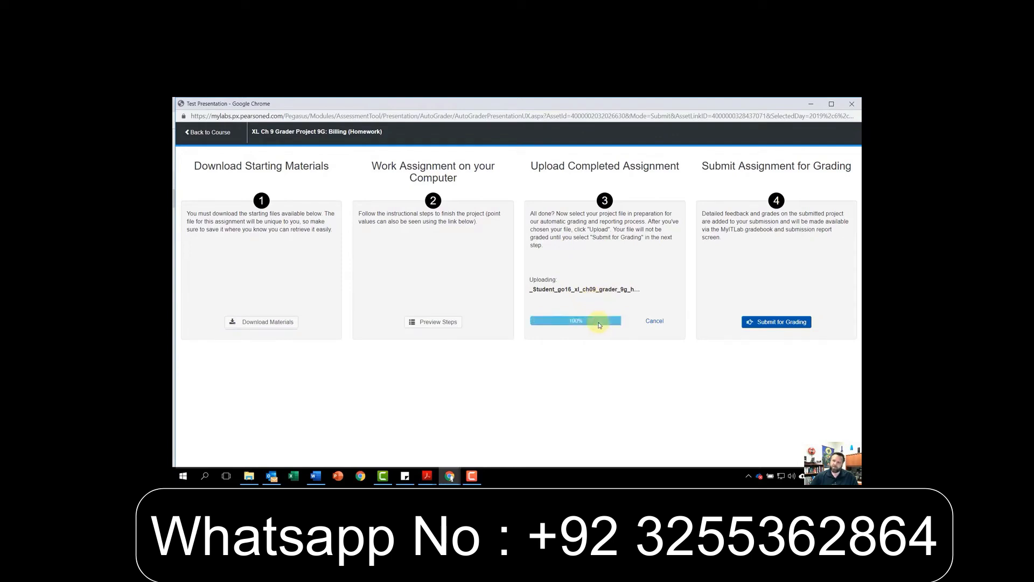
pyautogui.click(777, 325)
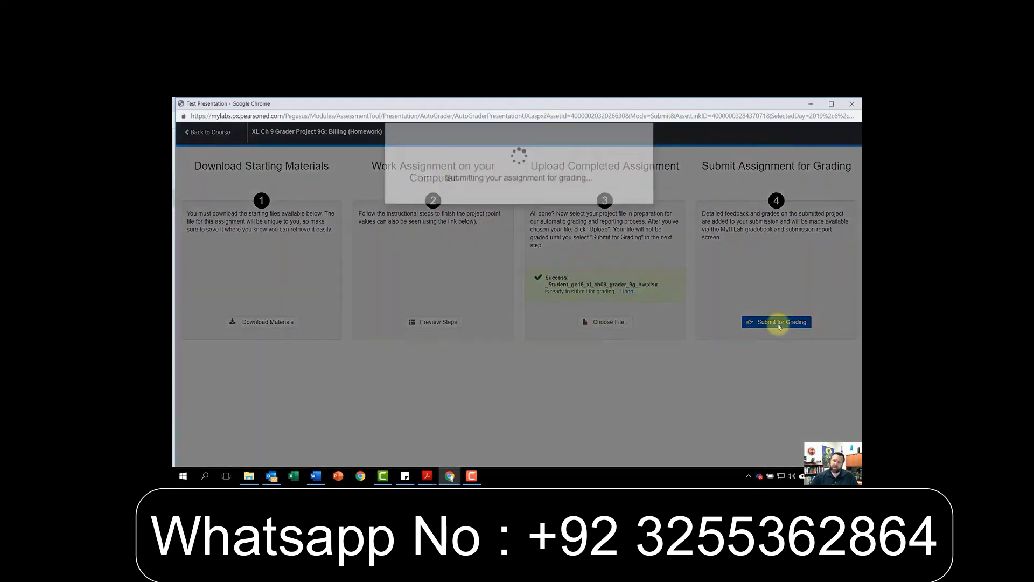
pyautogui.click(519, 306)
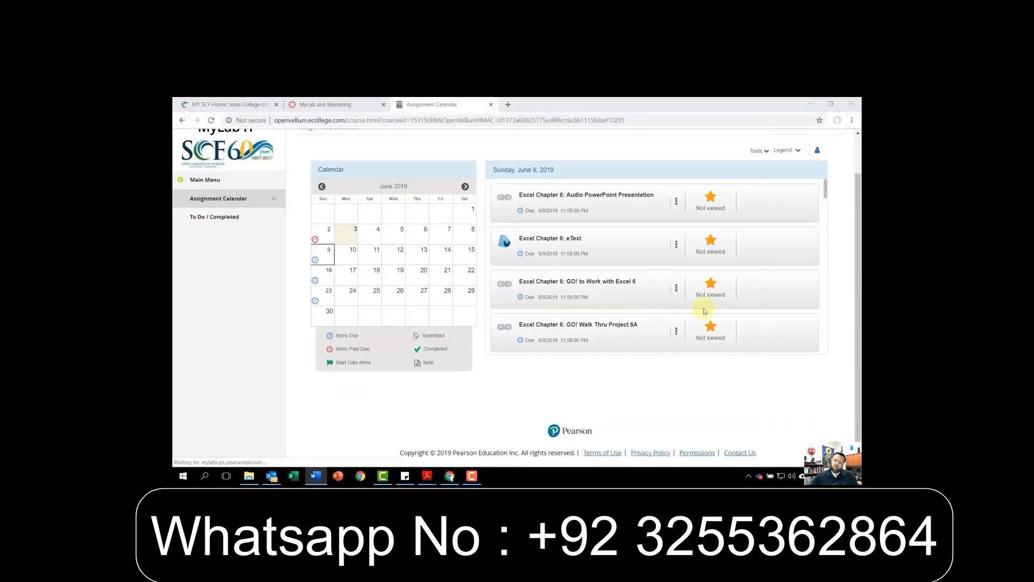
# Open the submission of XL Ch 9 Grader Project 9G: Billing (Homework) and examine its latest attempt's score card through the final steps
pyautogui.scroll(-10, 681, 302)
pyautogui.scroll(-10, 681, 303)
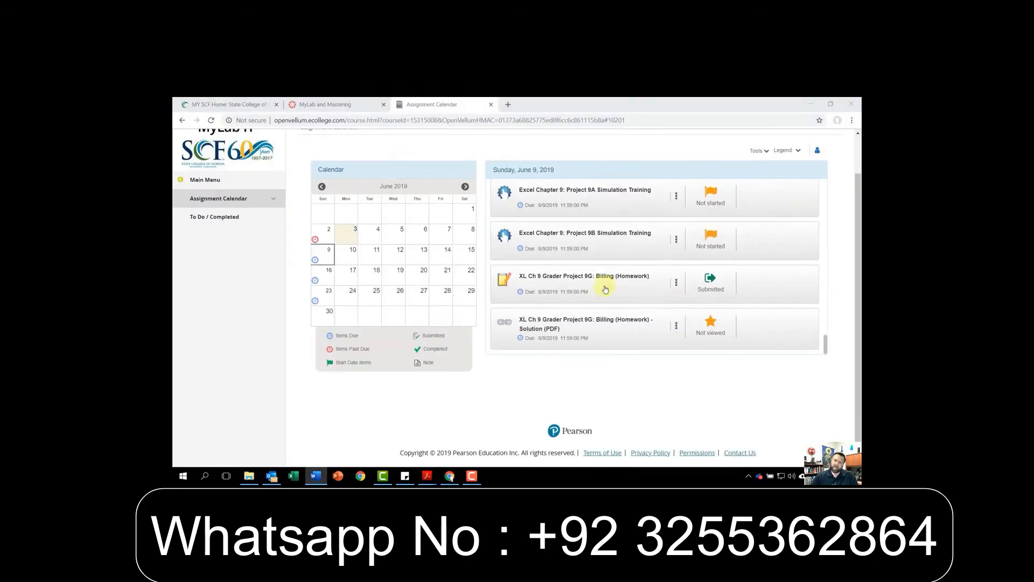
pyautogui.click(676, 286)
pyautogui.click(640, 303)
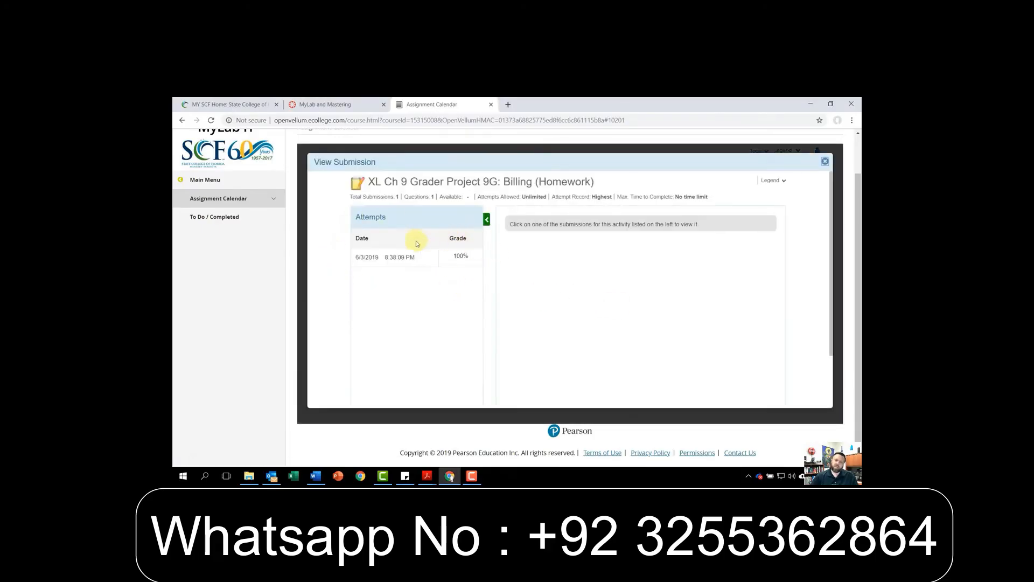
pyautogui.click(414, 261)
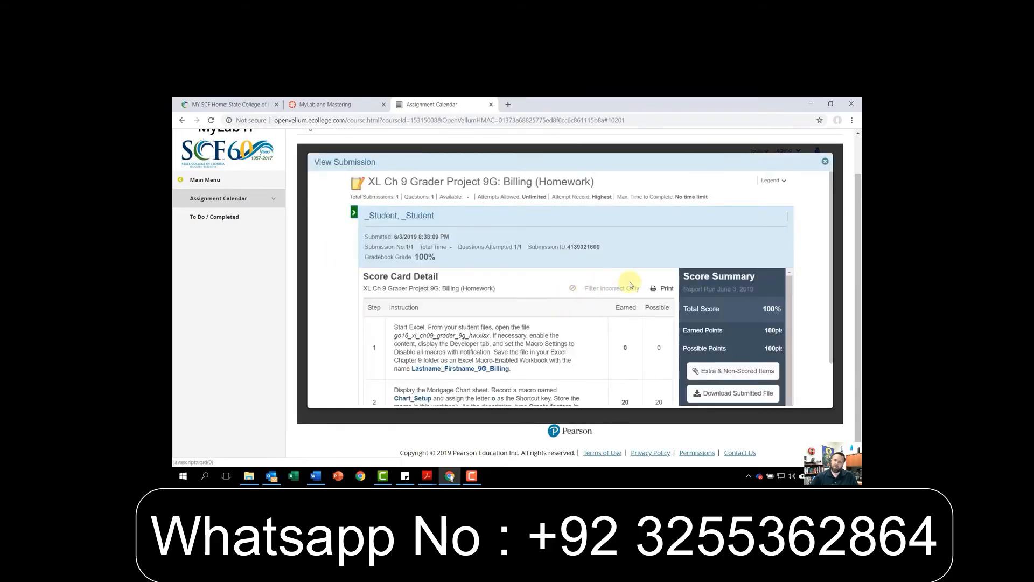
pyautogui.scroll(-10, 646, 351)
pyautogui.scroll(-3, 695, 347)
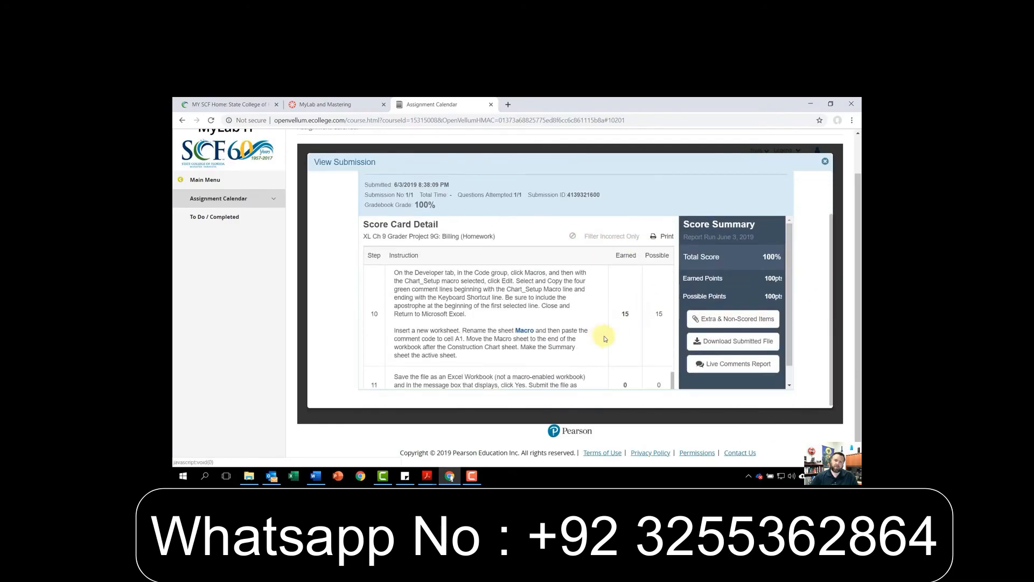